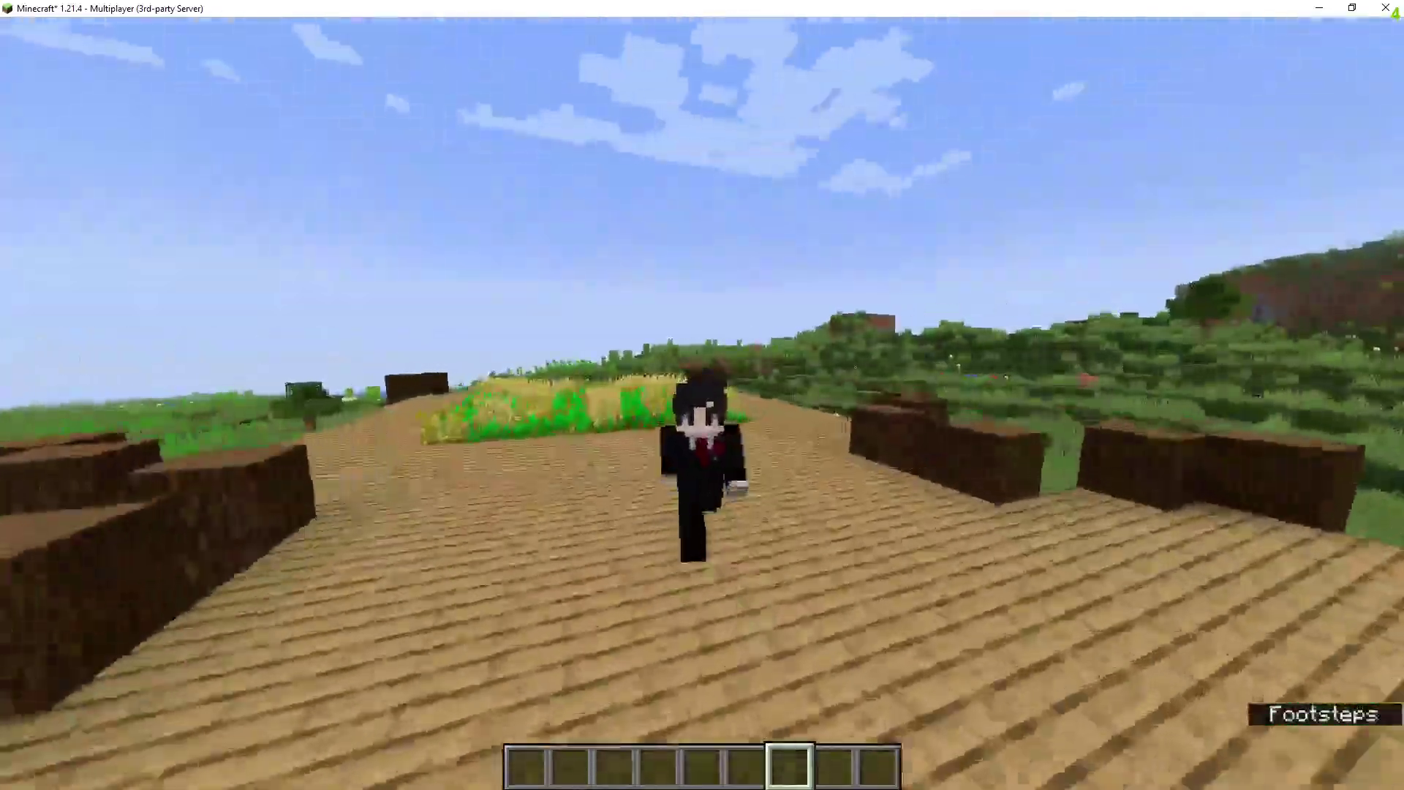
# Step: Walk the wheat farm path and check chat for the eight-plugin list including Vulcan
pyautogui.press('w')
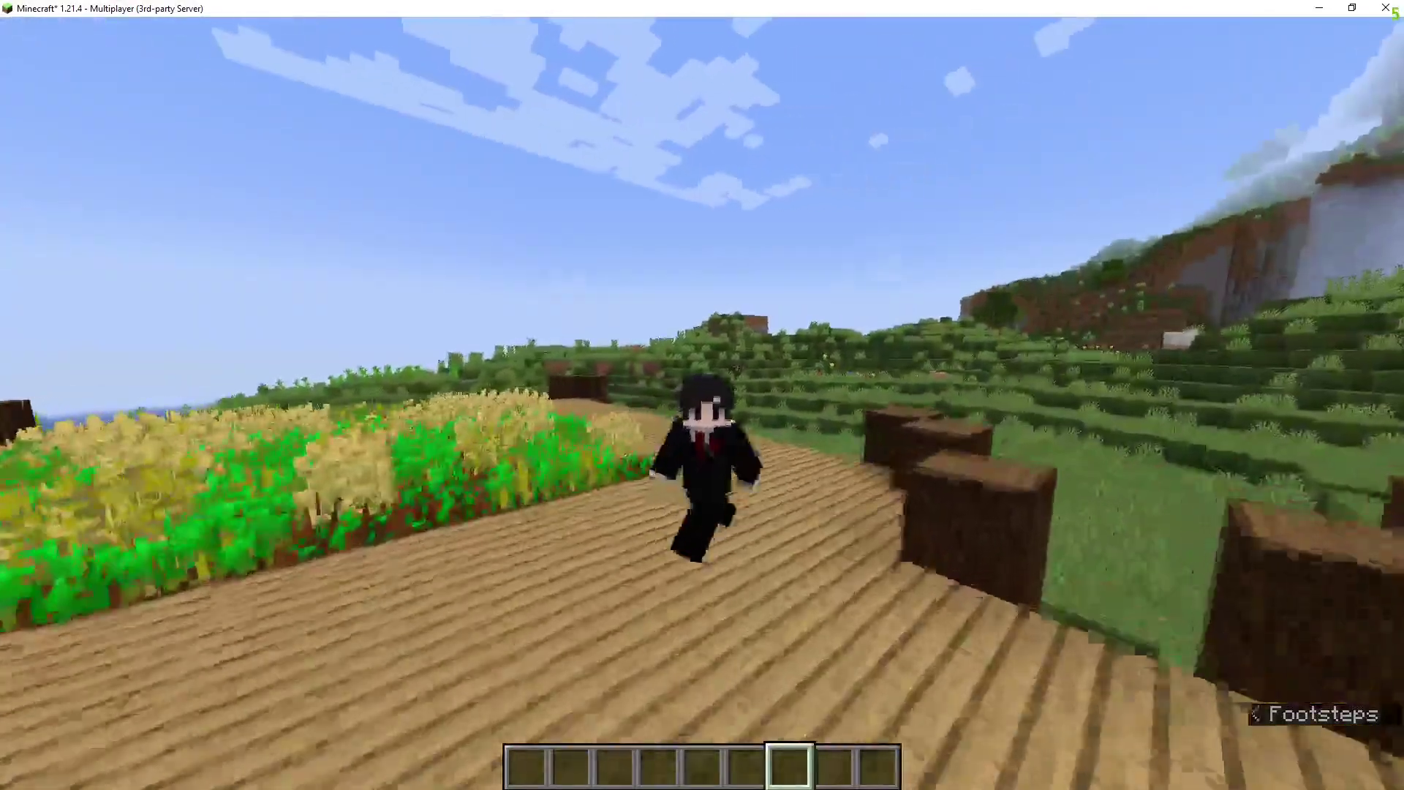
pyautogui.press('w')
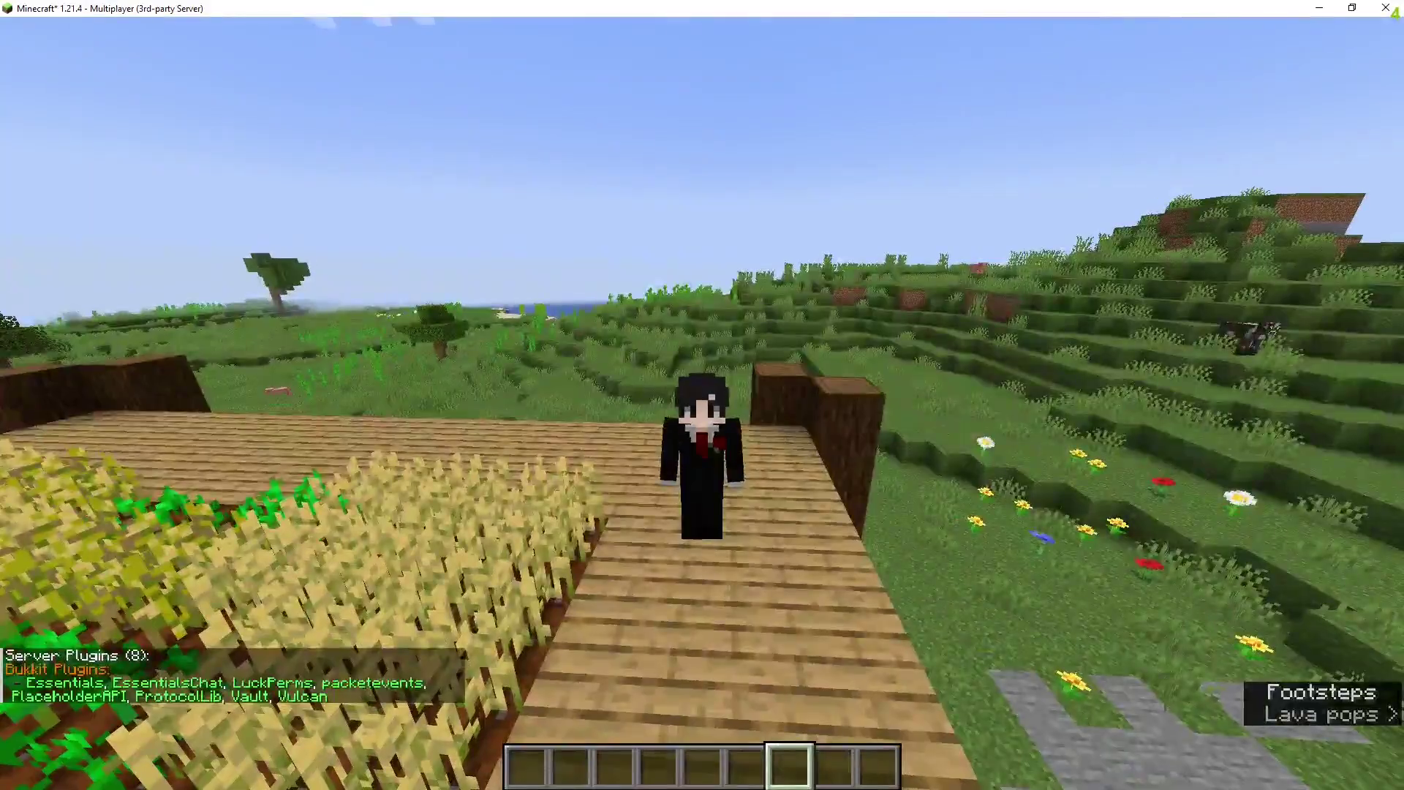
pyautogui.press('w')
pyautogui.press('w')
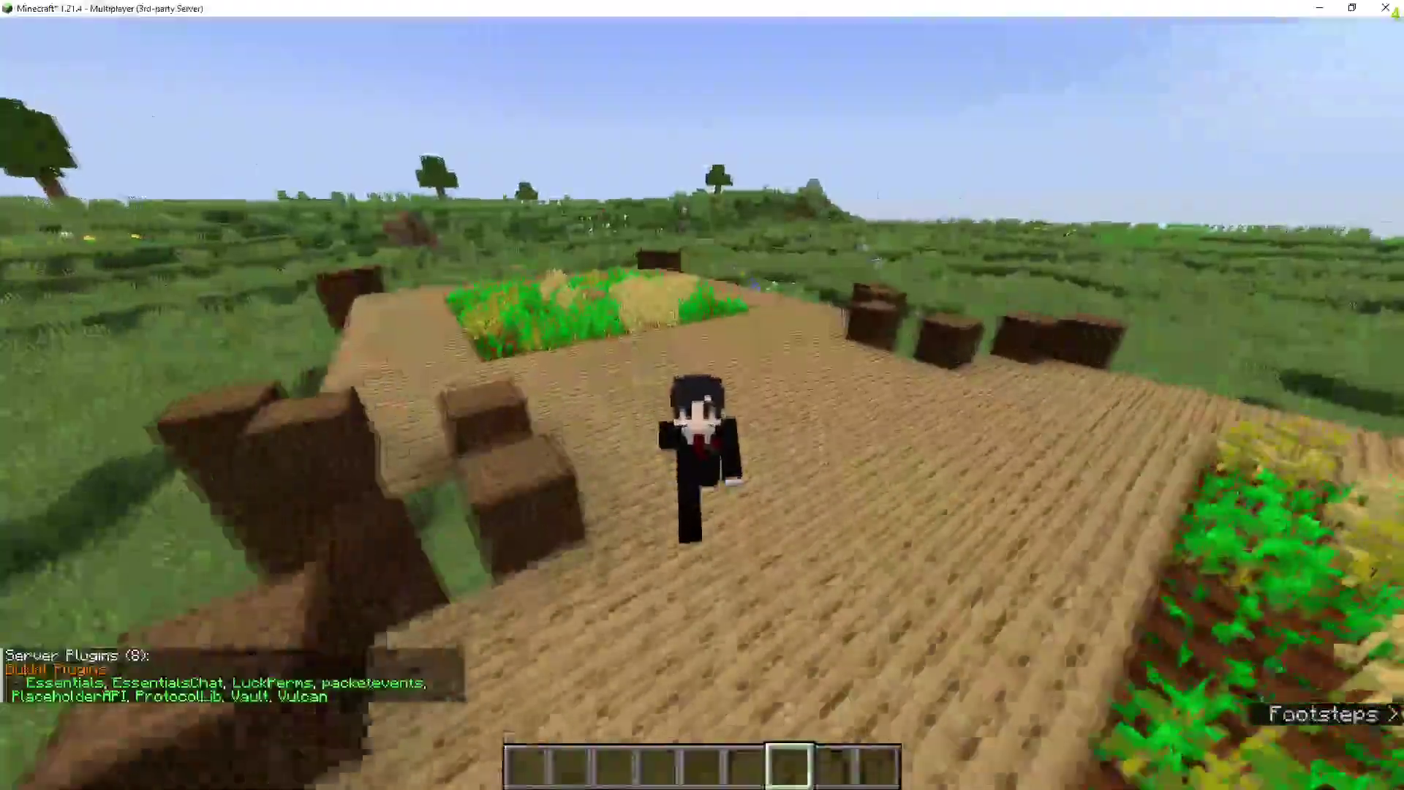
pyautogui.press('w')
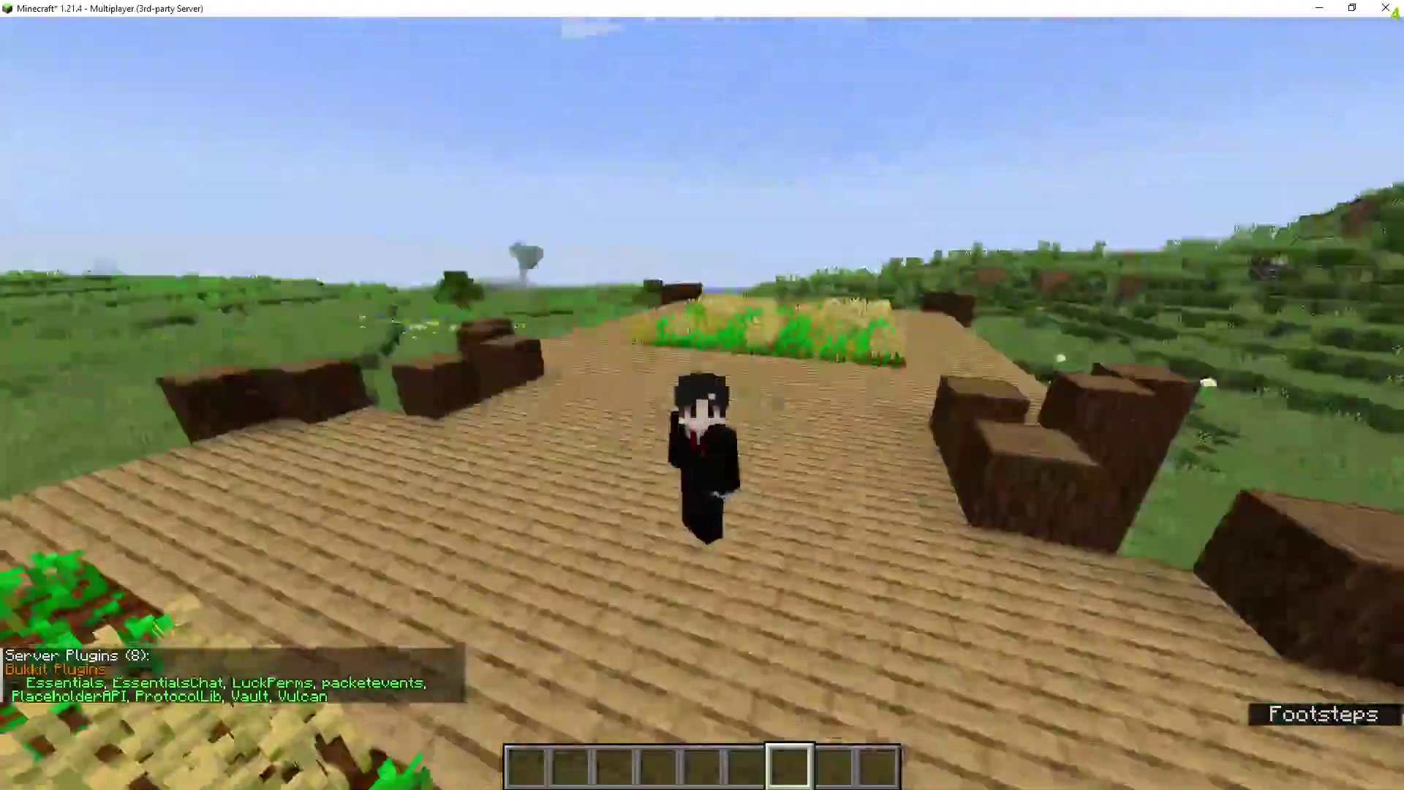
pyautogui.press('t')
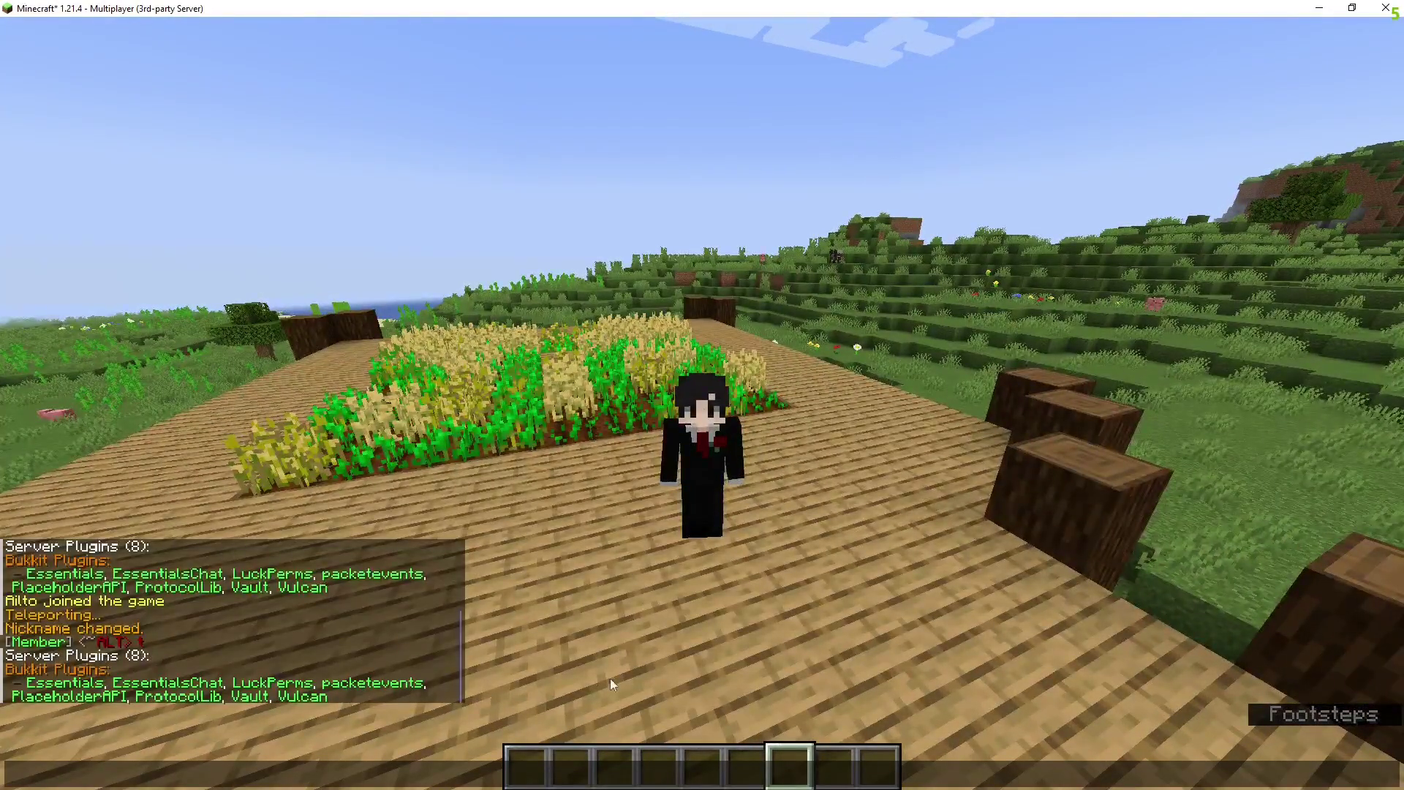
pyautogui.press('w')
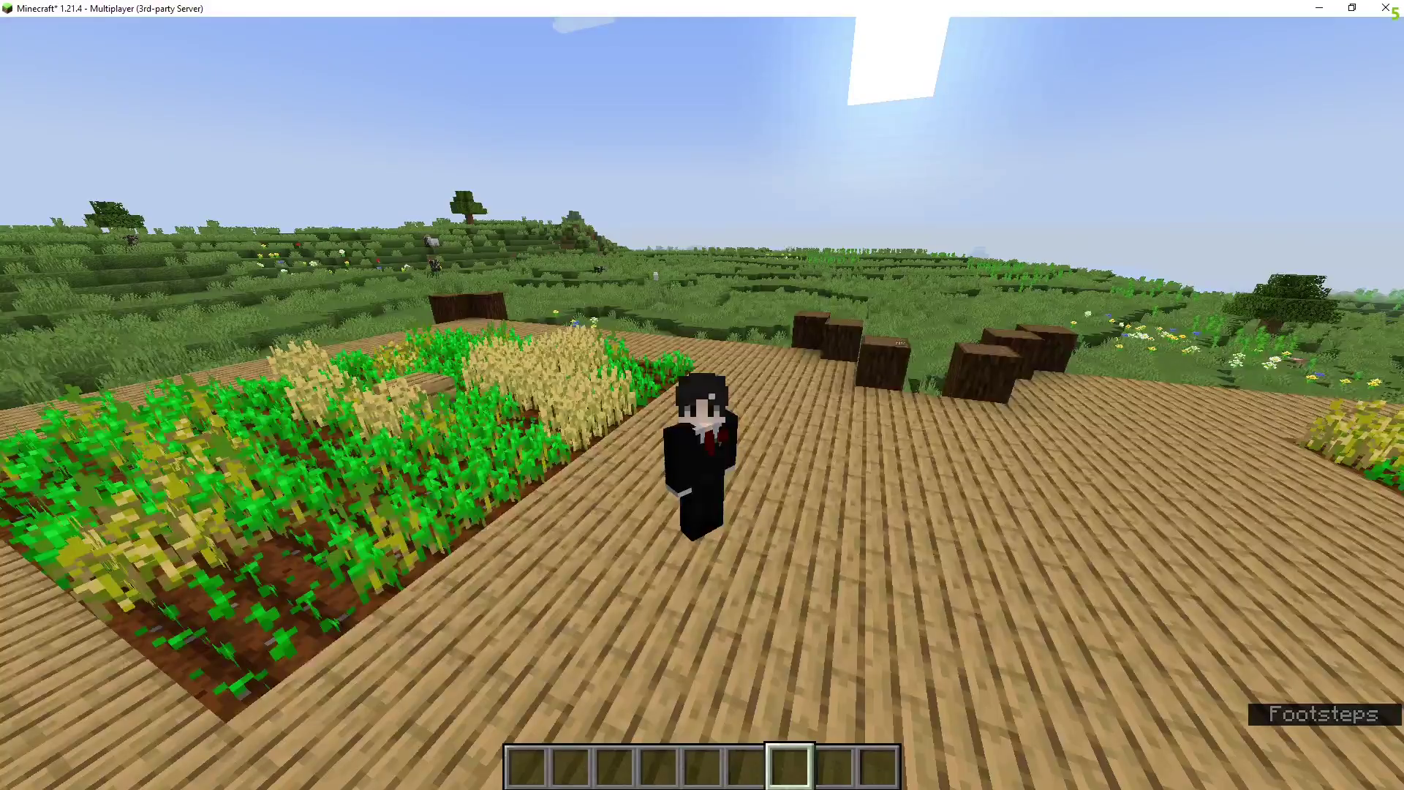
# Step: In first-person view, walk the dirt path to the log pillars and open chat for Vulcan alerts
pyautogui.press('F5')
pyautogui.press('w')
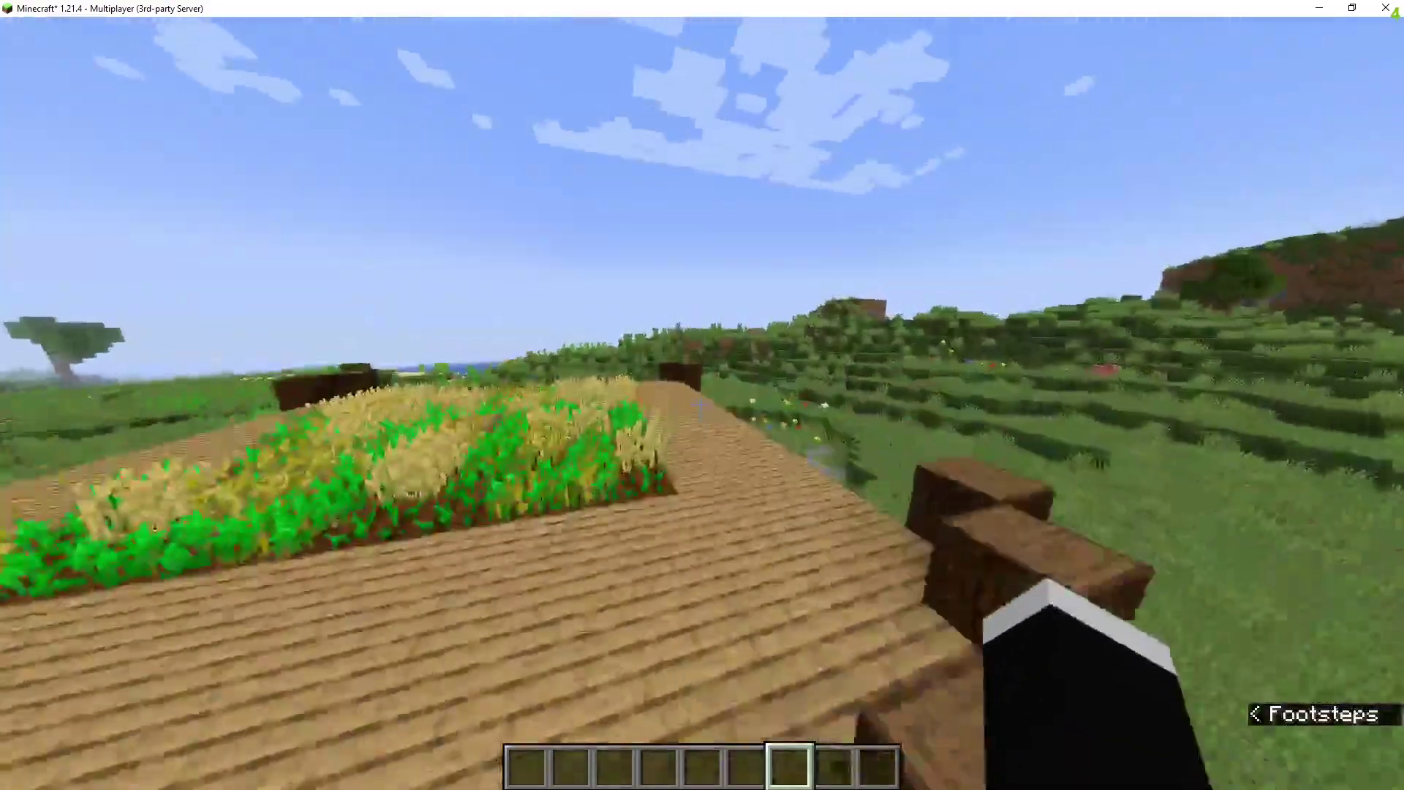
pyautogui.press('w')
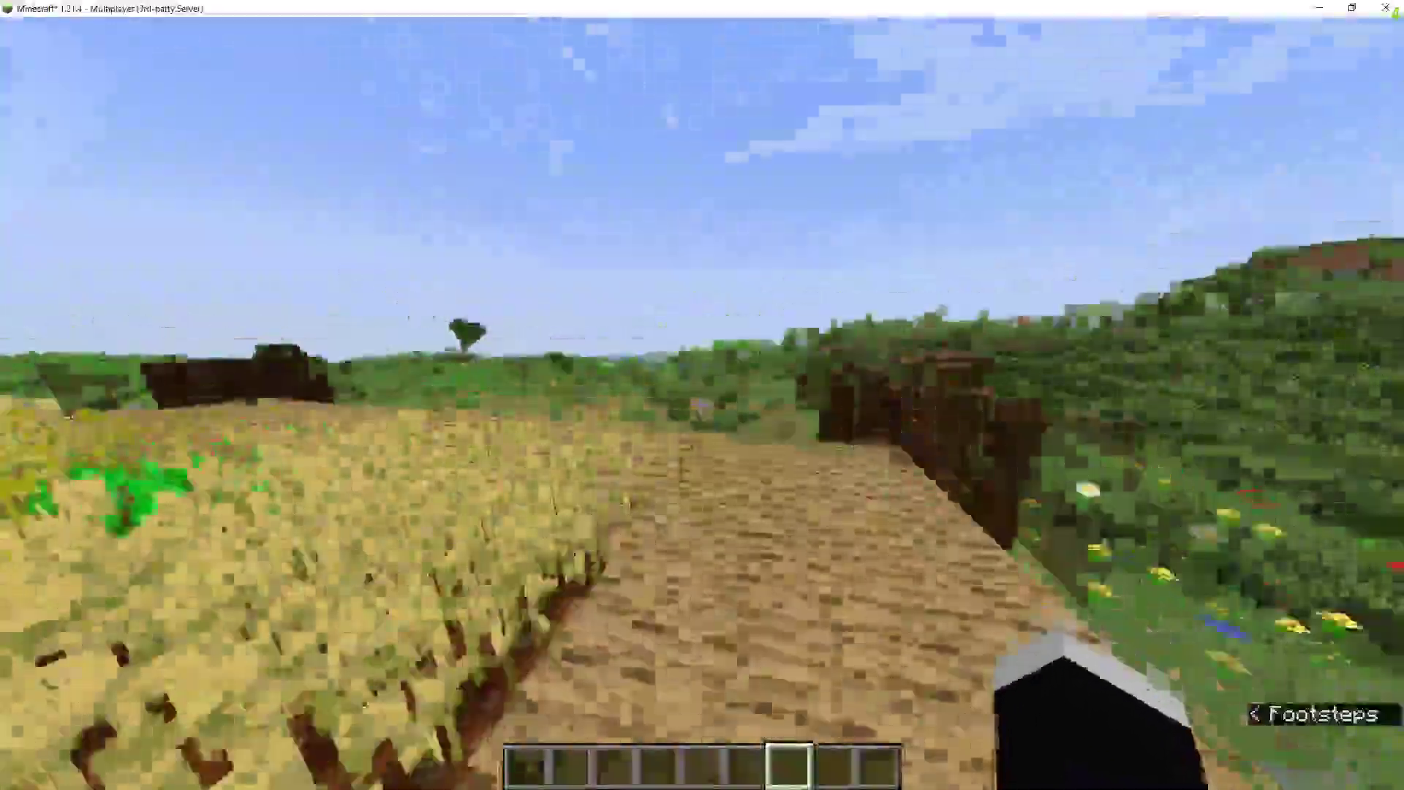
pyautogui.press('w')
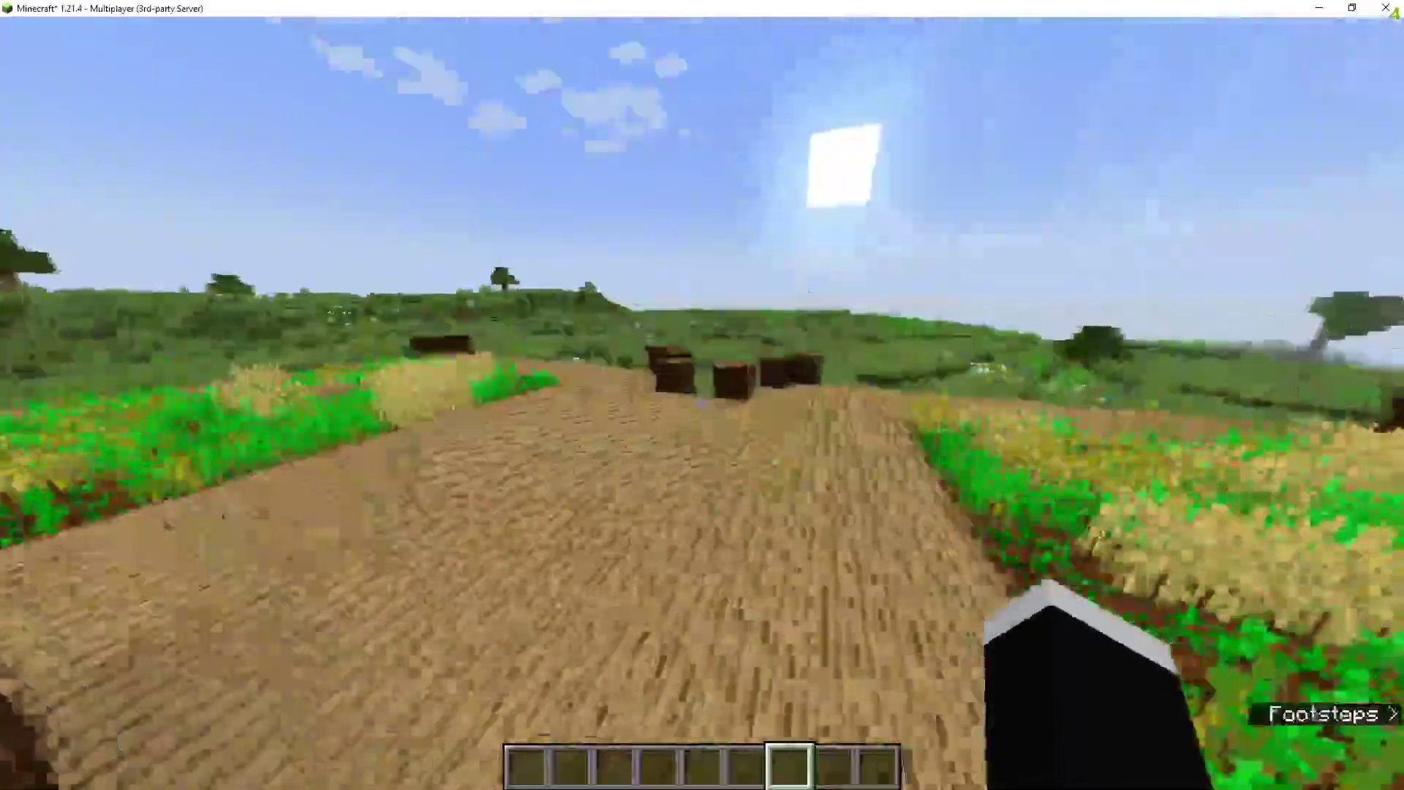
pyautogui.press('w')
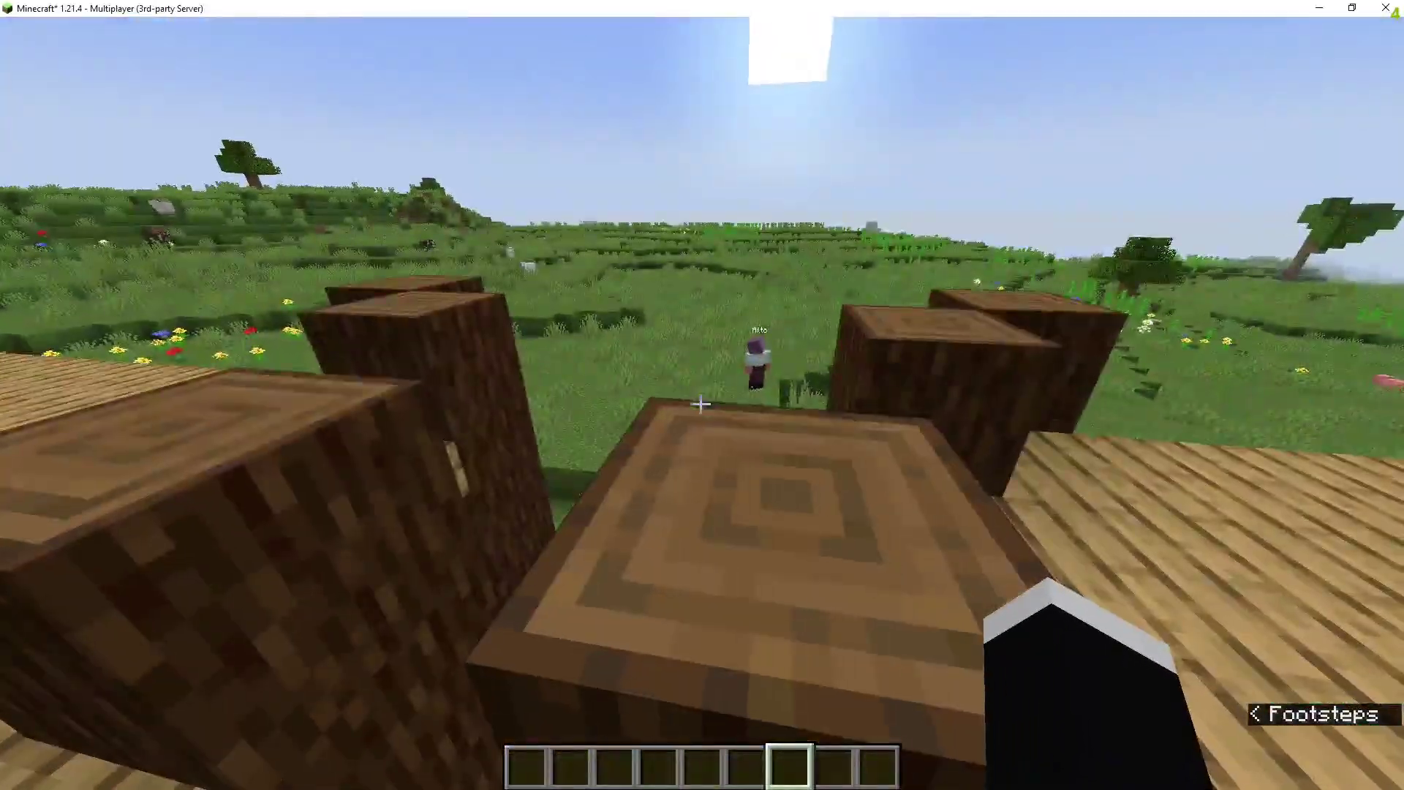
pyautogui.press('t')
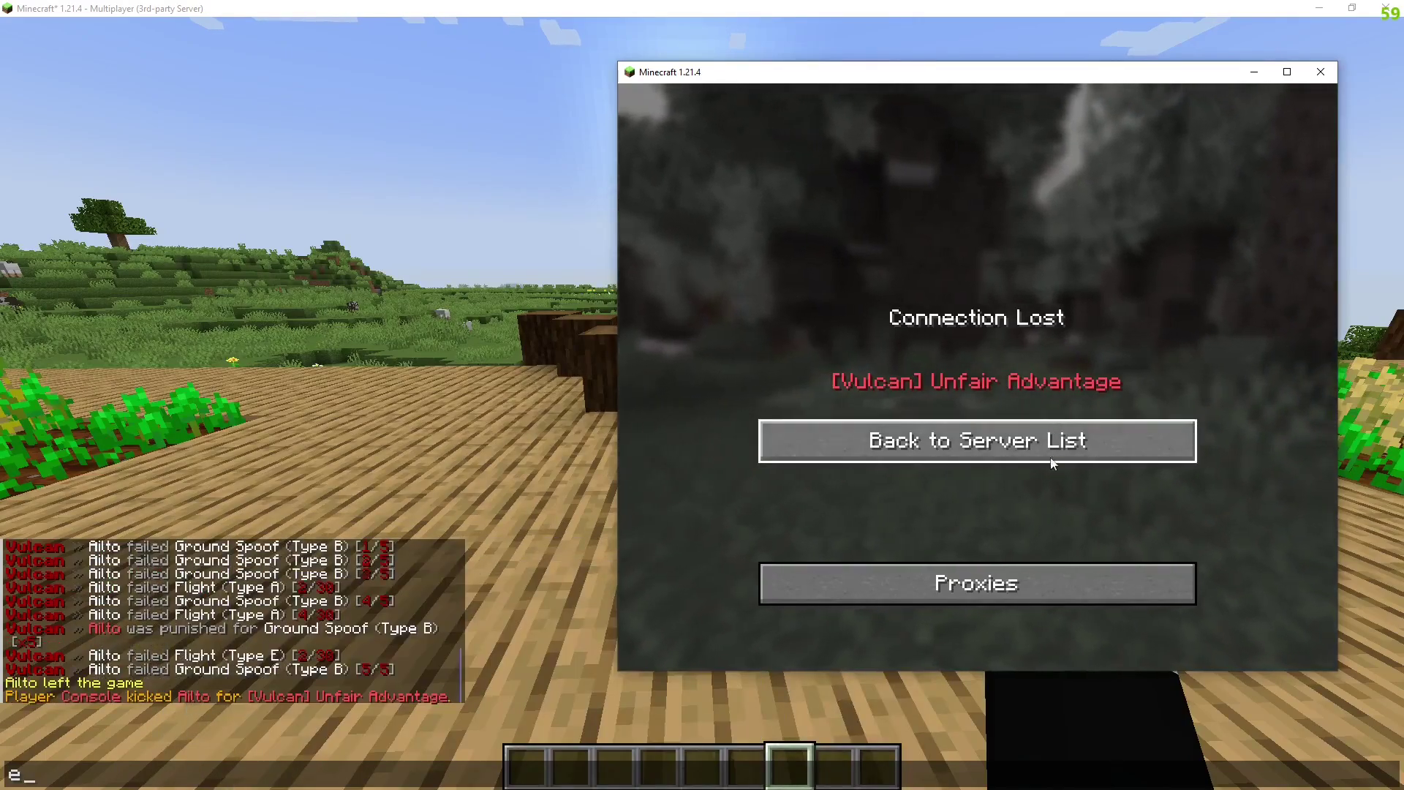
pyautogui.moveTo(153, 601)
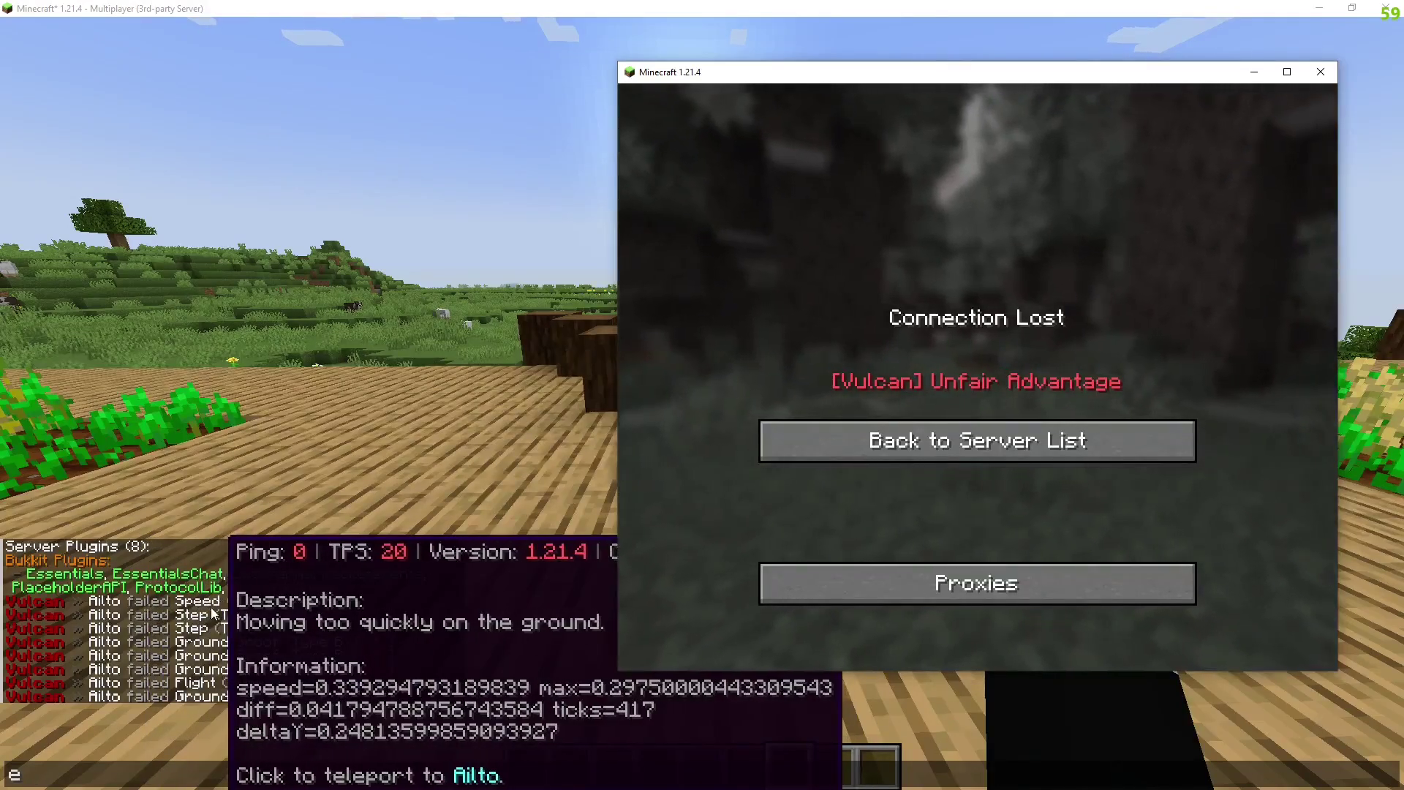
pyautogui.scroll(-5, 220, 615)
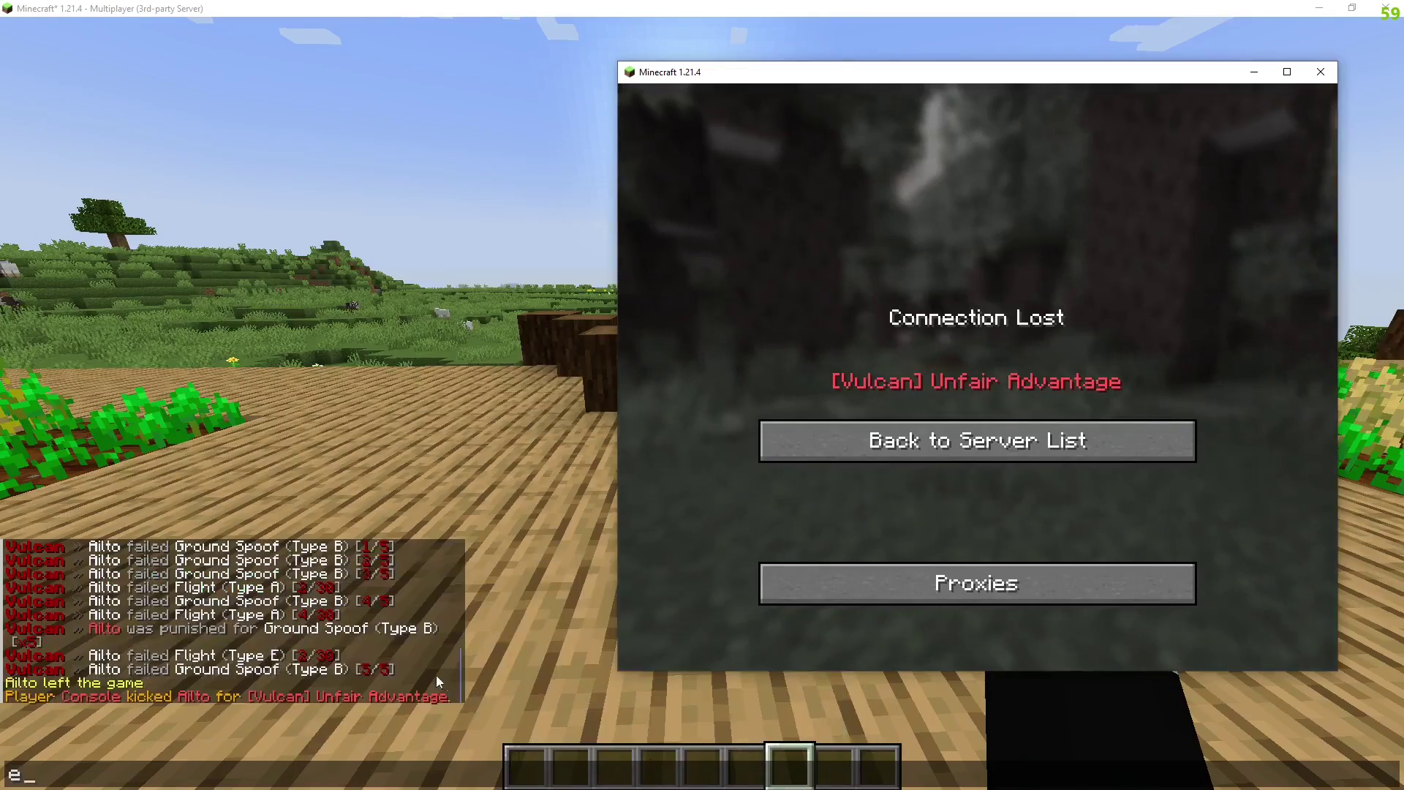
pyautogui.scroll(5, 435, 674)
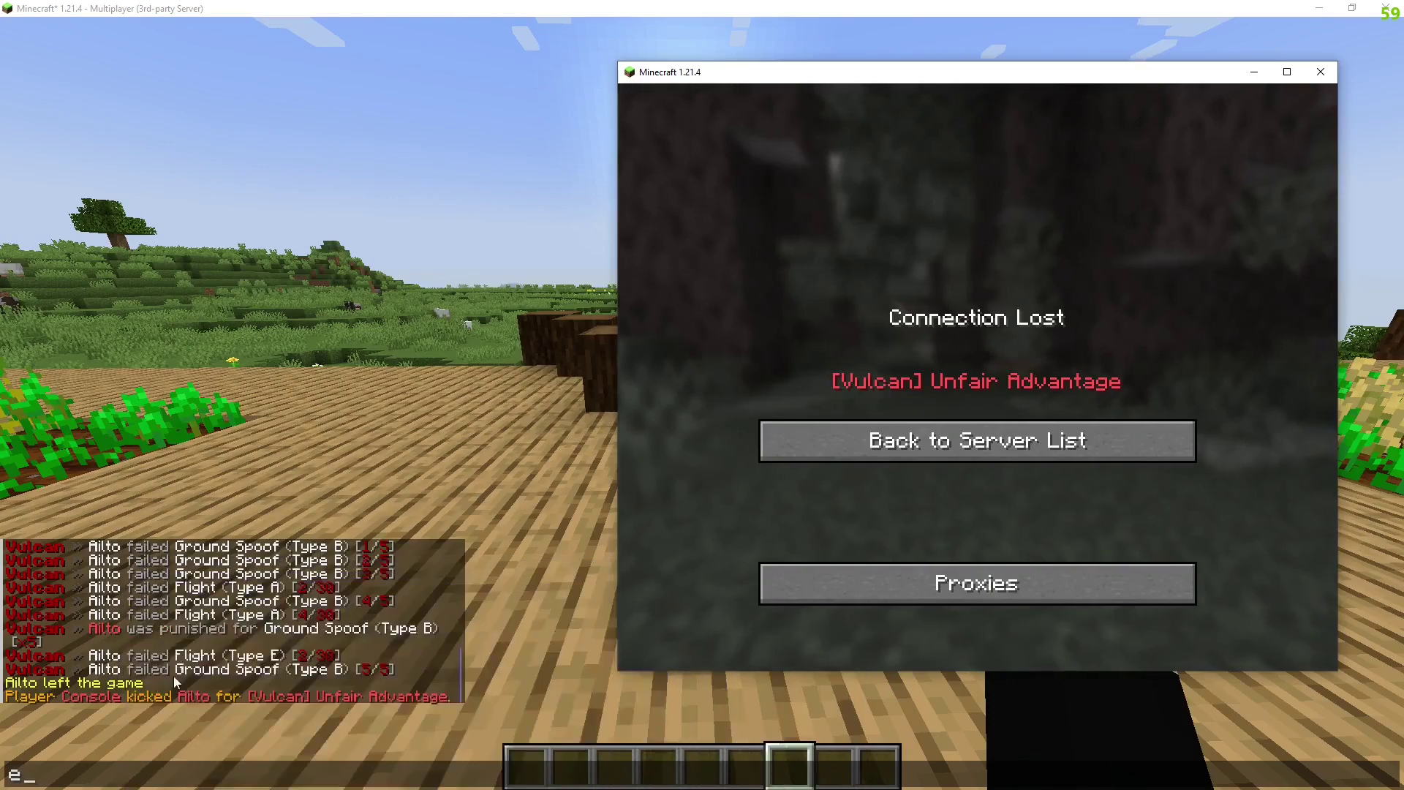
# Step: Close chat, look around the log pillars, and reopen chat to reread the recent alerts
pyautogui.click(431, 460)
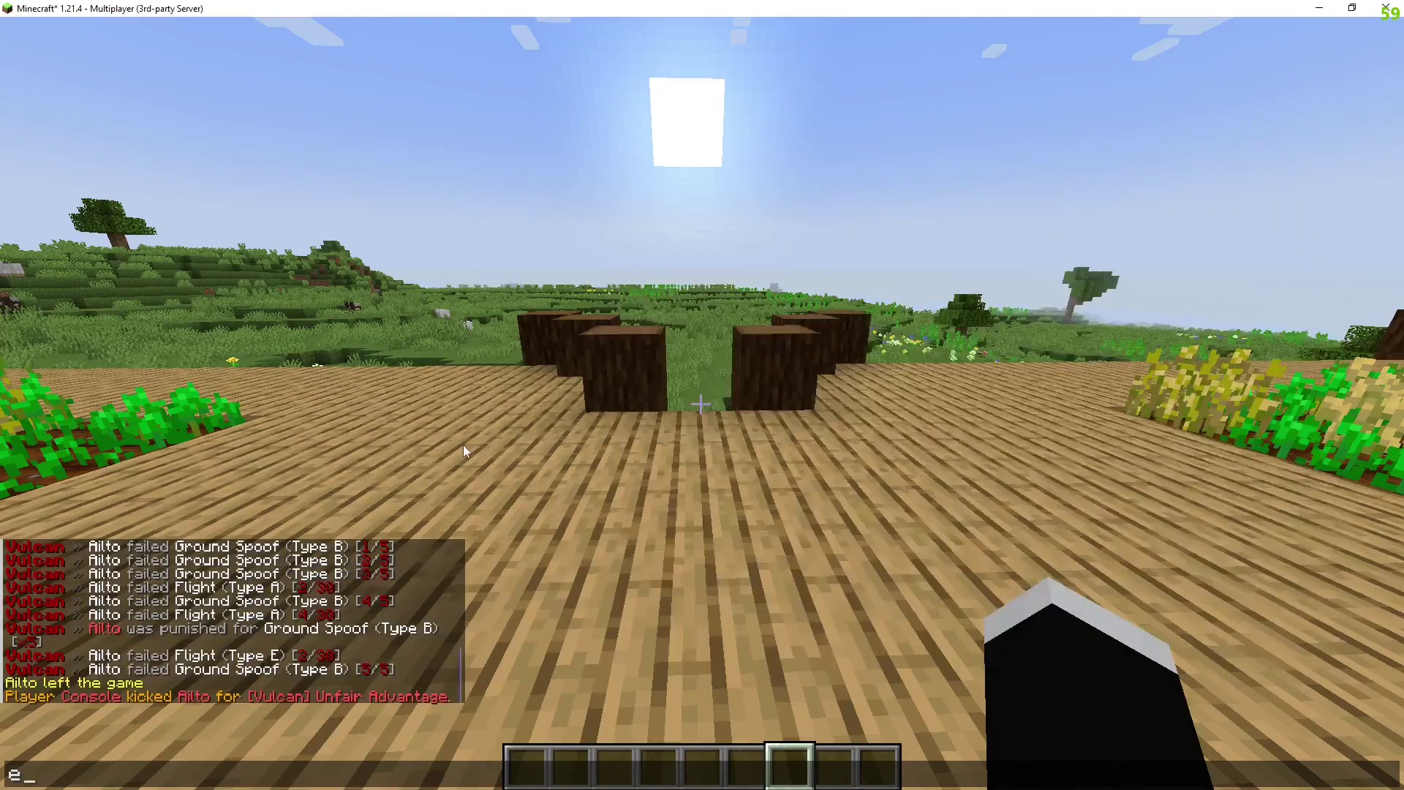
pyautogui.press('Escape')
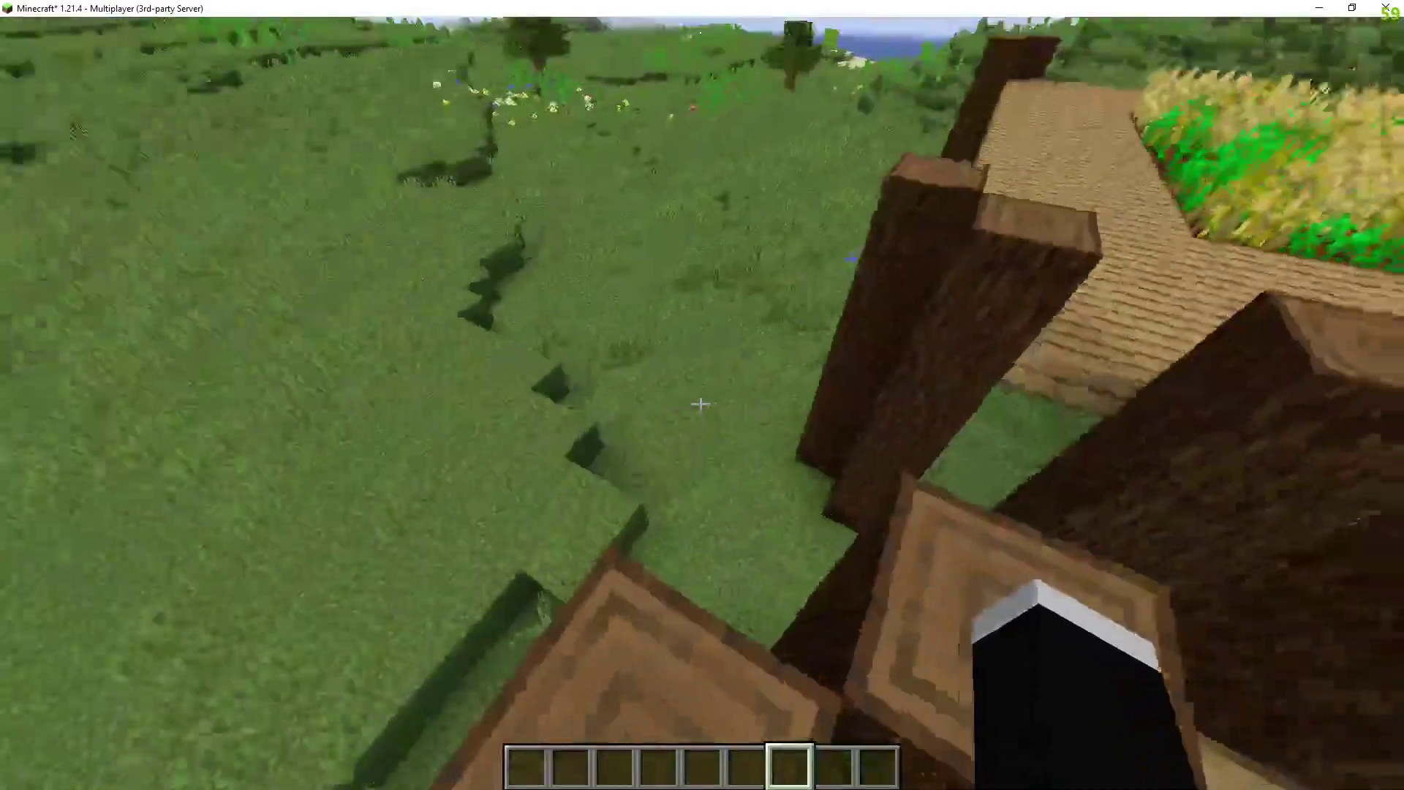
pyautogui.press('t')
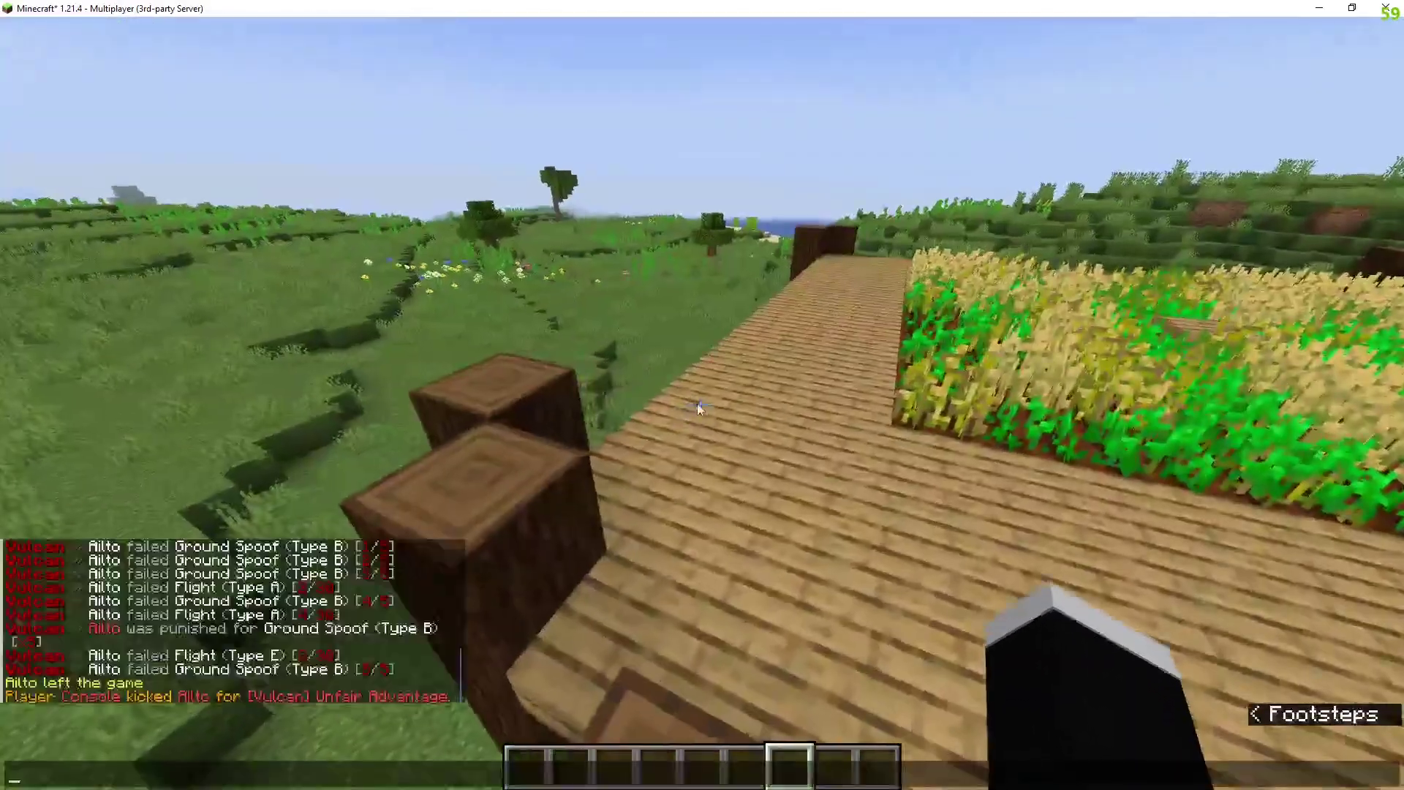
pyautogui.moveTo(233, 628)
pyautogui.press('Escape')
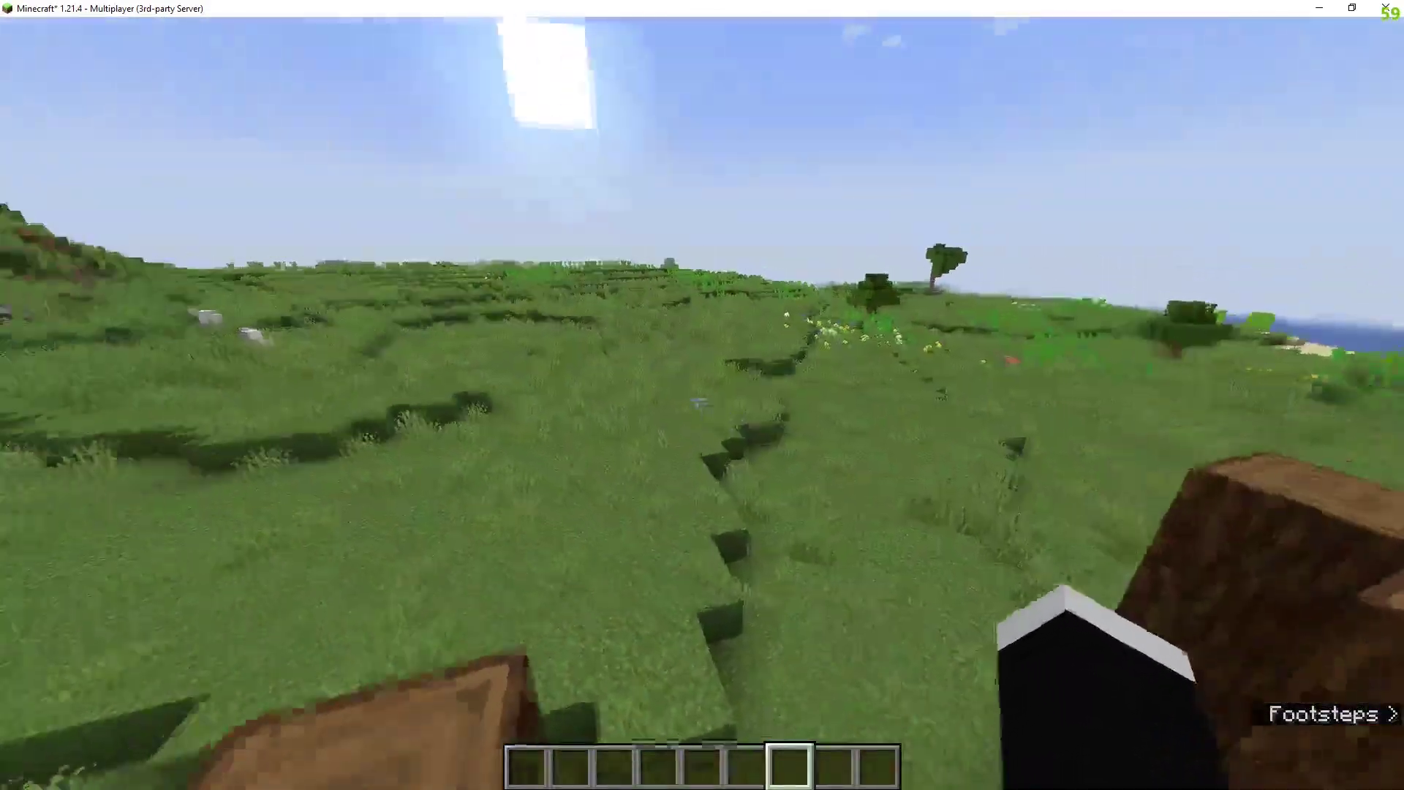
pyautogui.press('t')
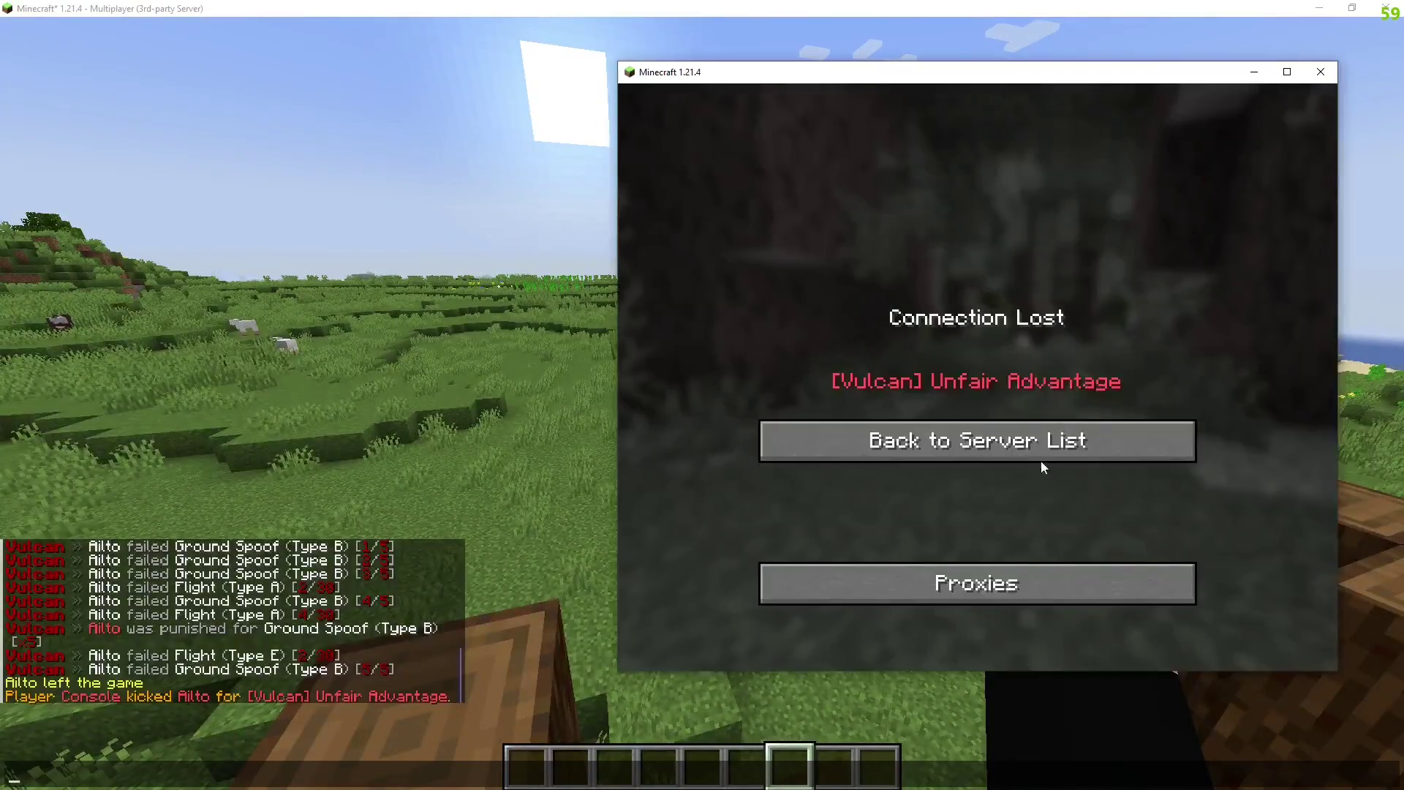
# Step: Rejoin the server on the alt account and walk it forward through the field
pyautogui.click(797, 440)
pyautogui.click(749, 574)
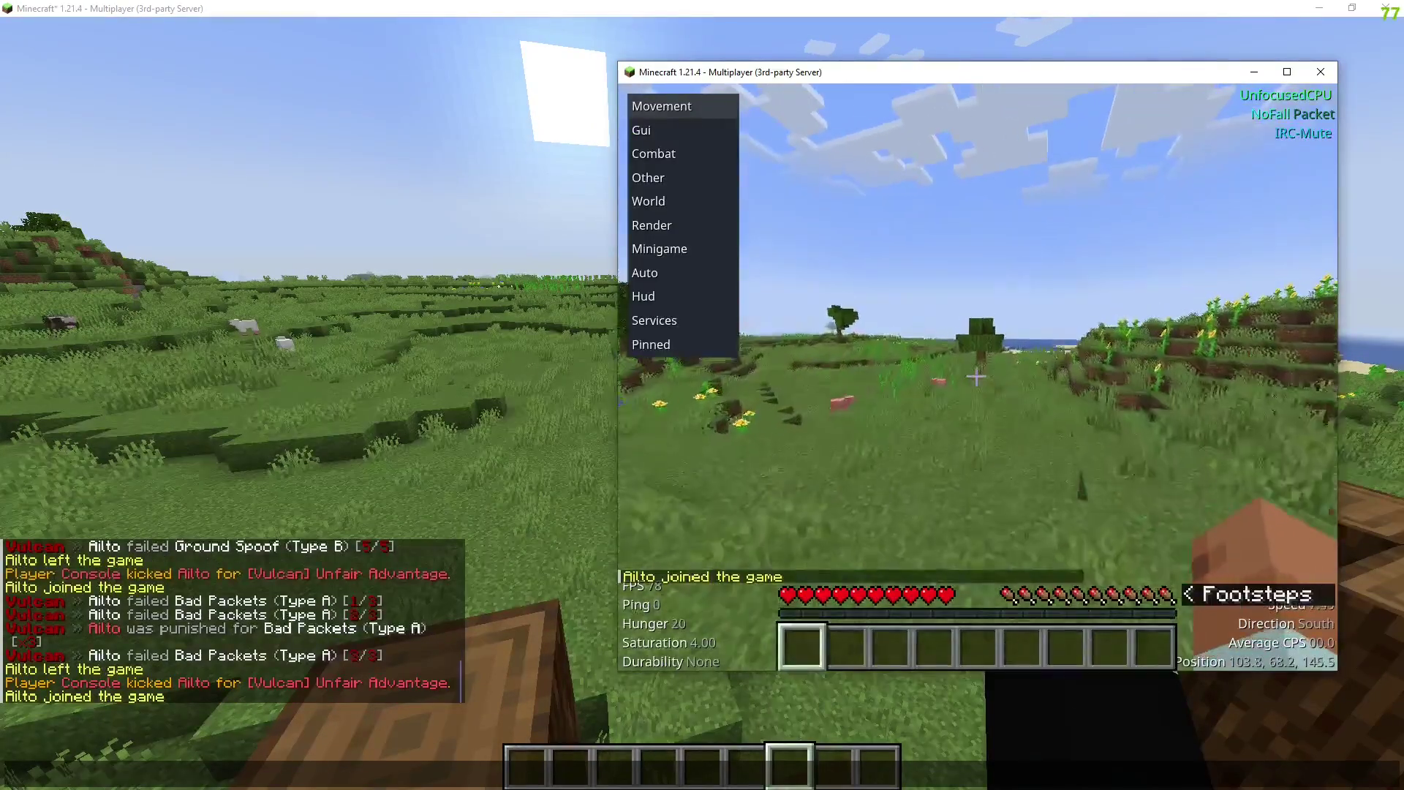
pyautogui.press('w')
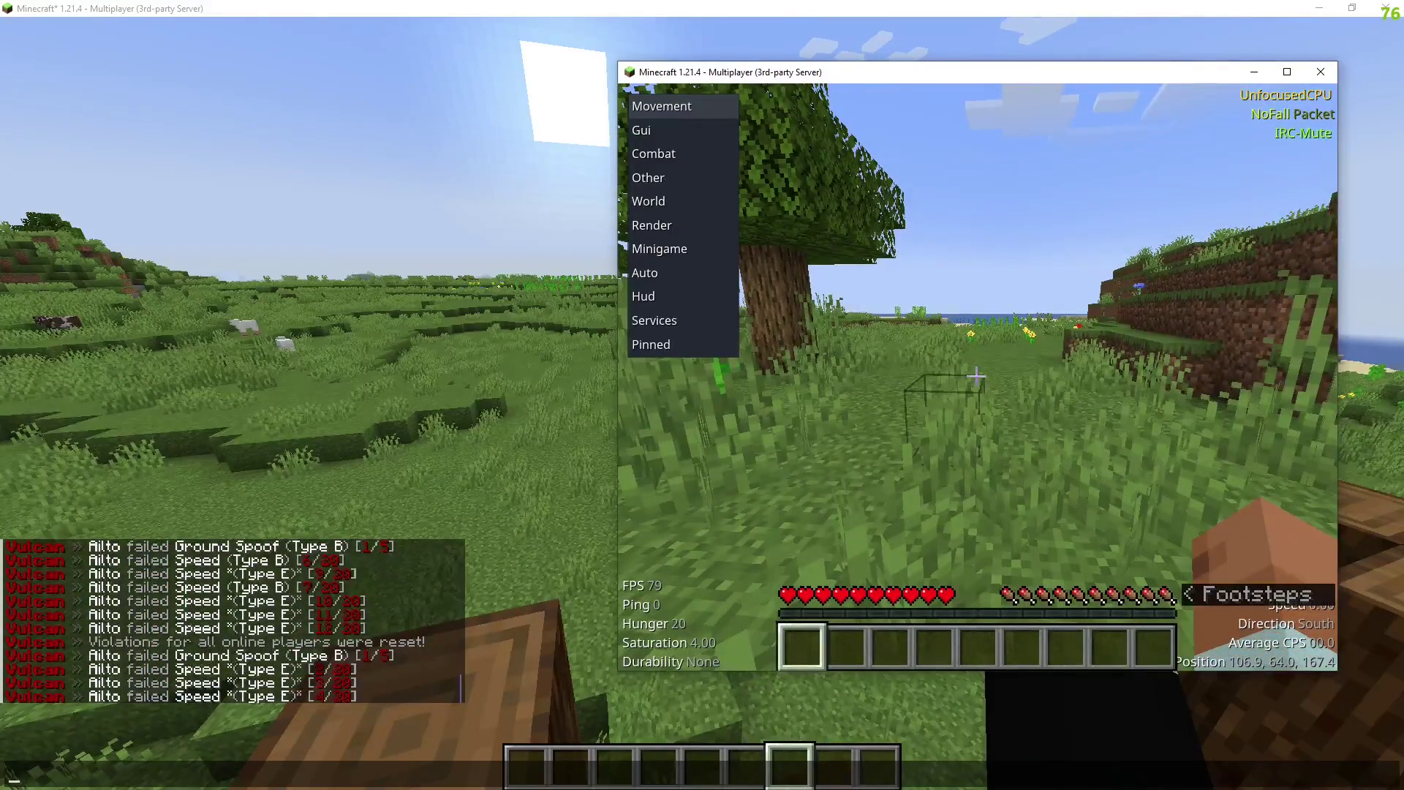
pyautogui.press('w')
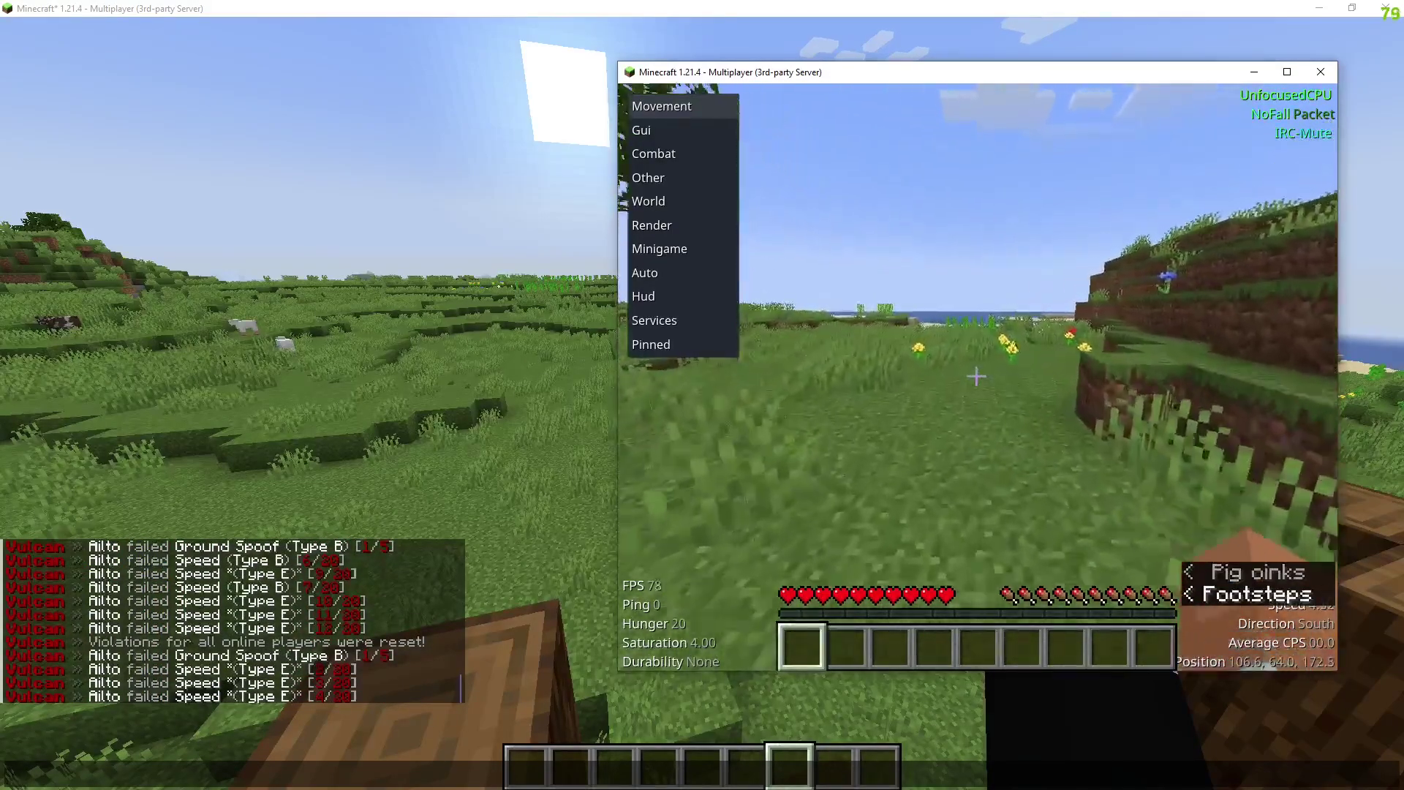
# Step: Turn off the NoFall module in the hack client's module panel
pyautogui.press('shift')
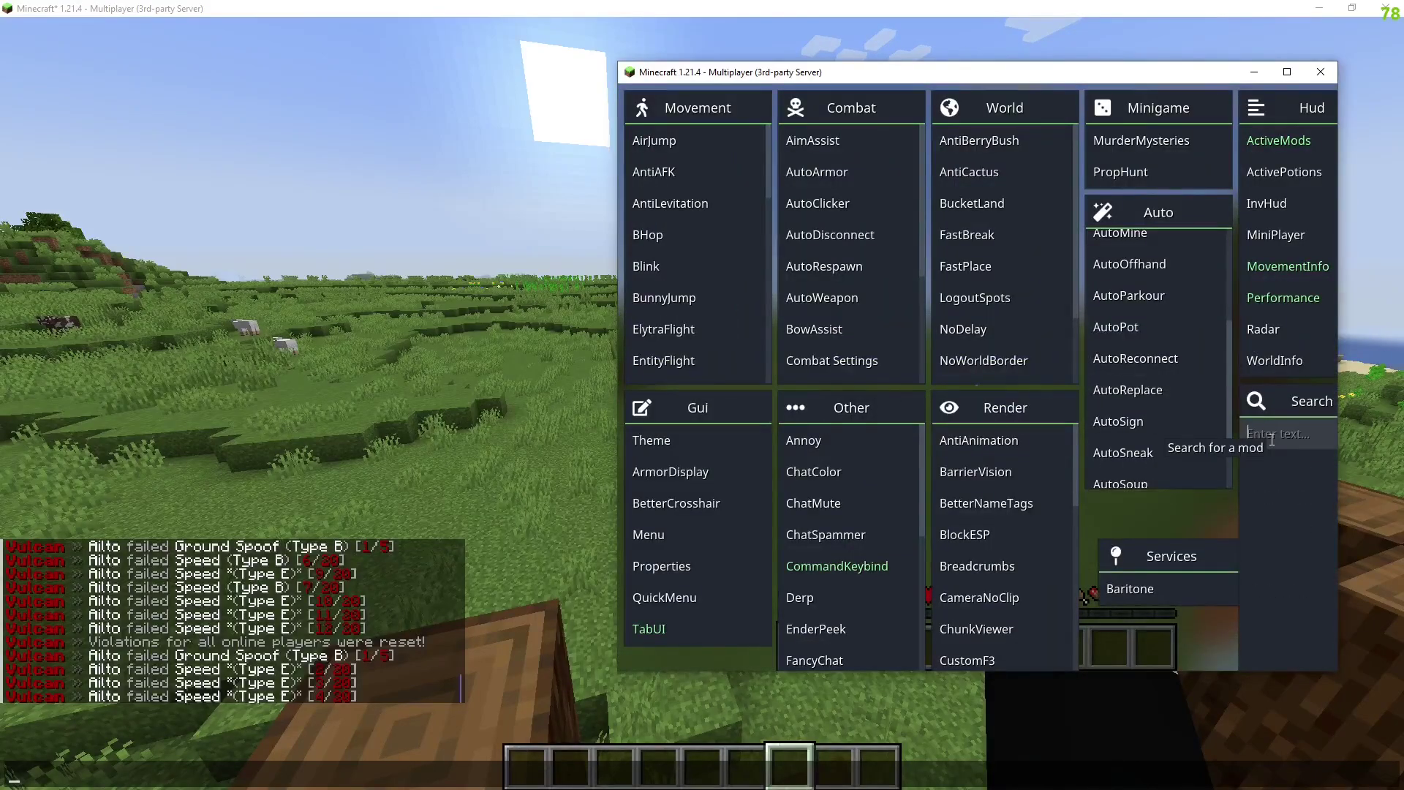
pyautogui.click(1264, 467)
pyautogui.press('Escape')
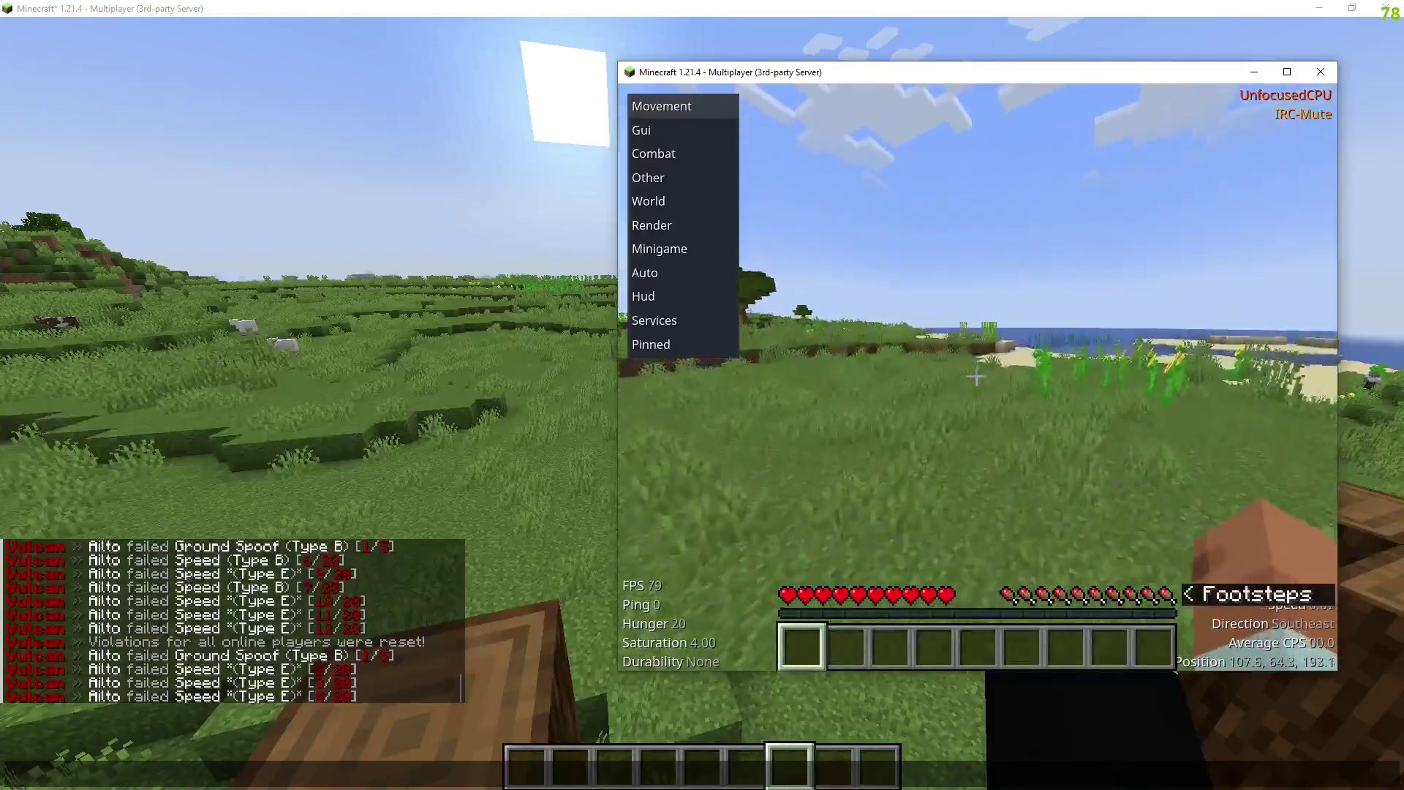
pyautogui.press('shift_r')
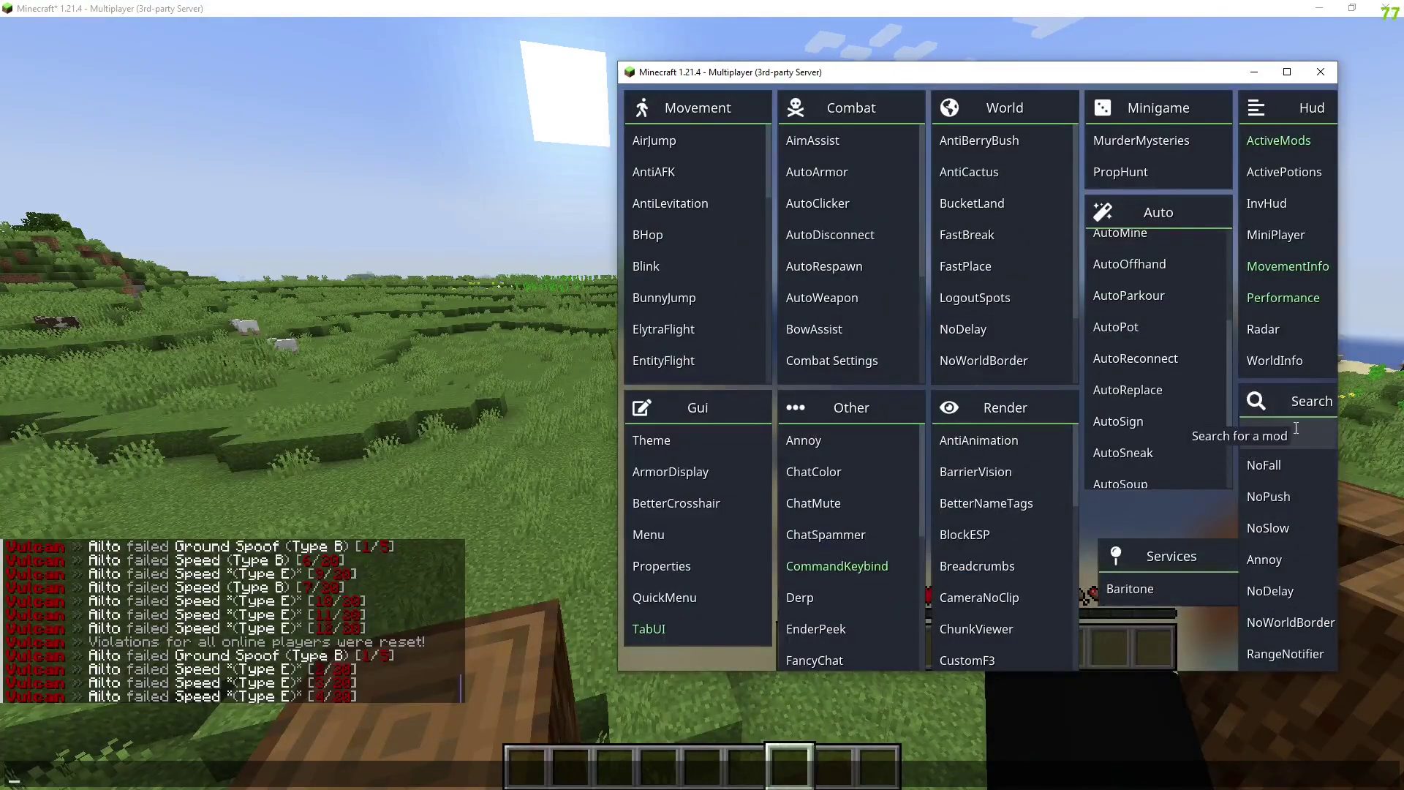
pyautogui.press('Escape')
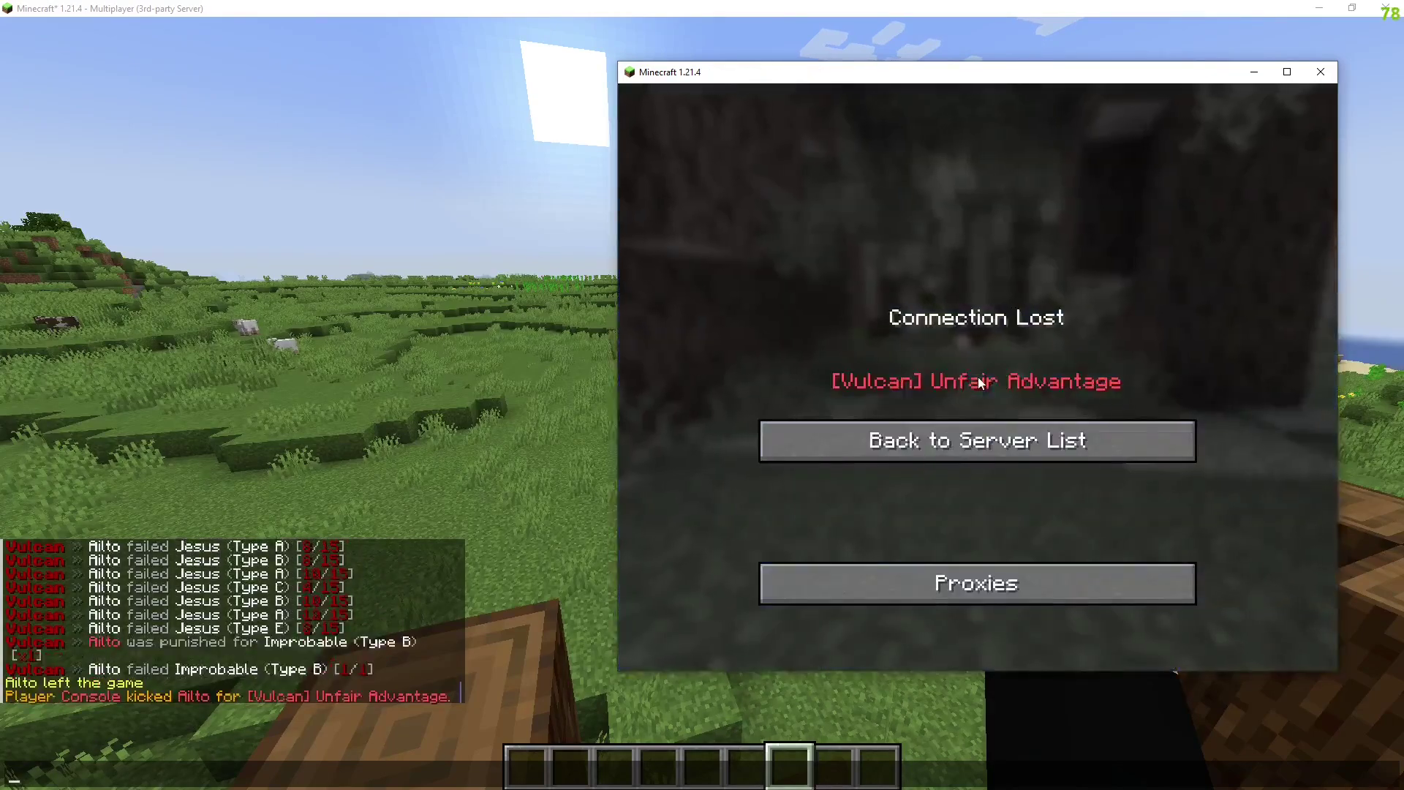
# Step: Rejoin the server with the alt and locate the Jesus module in the hack panel
pyautogui.click(1001, 441)
pyautogui.doubleClick(824, 275)
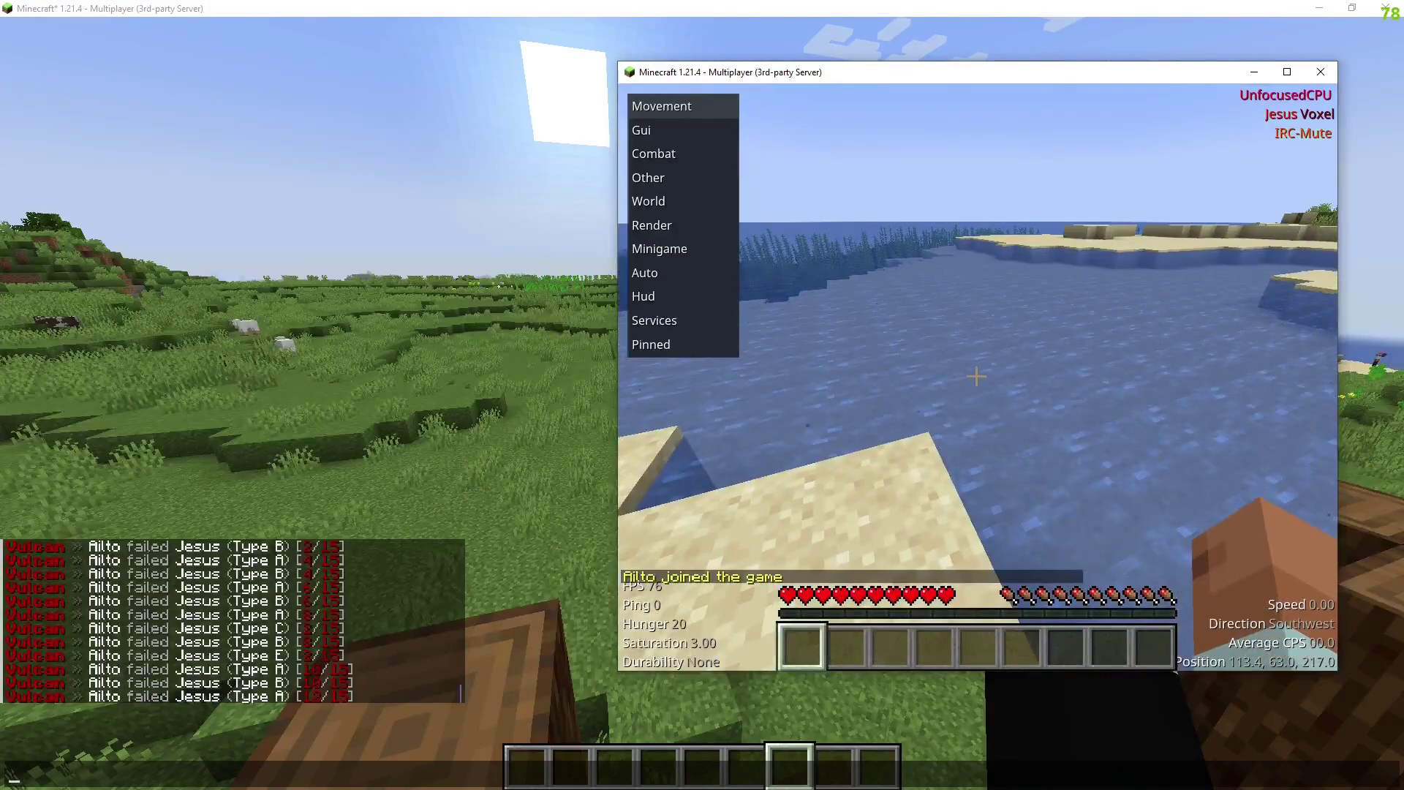
pyautogui.press('shift_r')
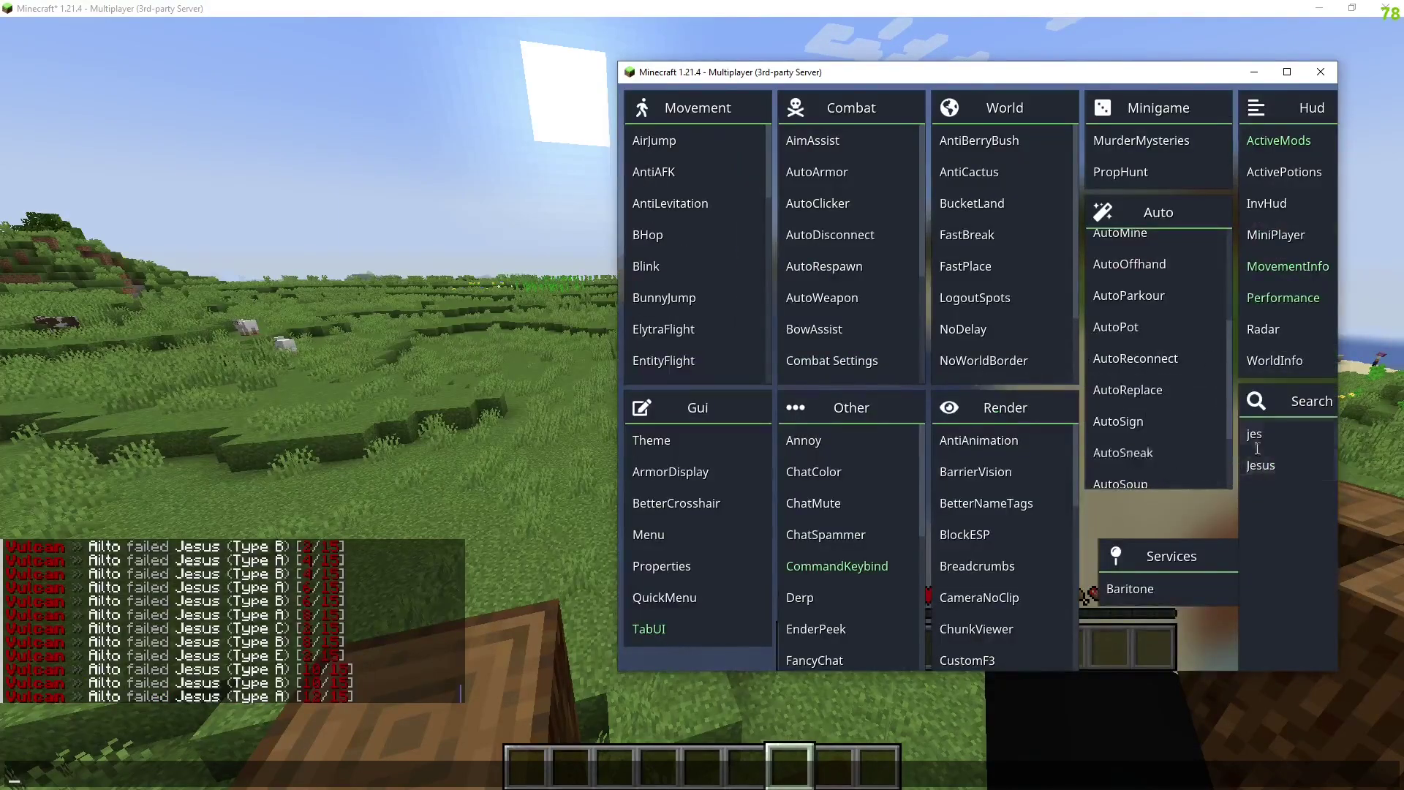
pyautogui.press('Escape')
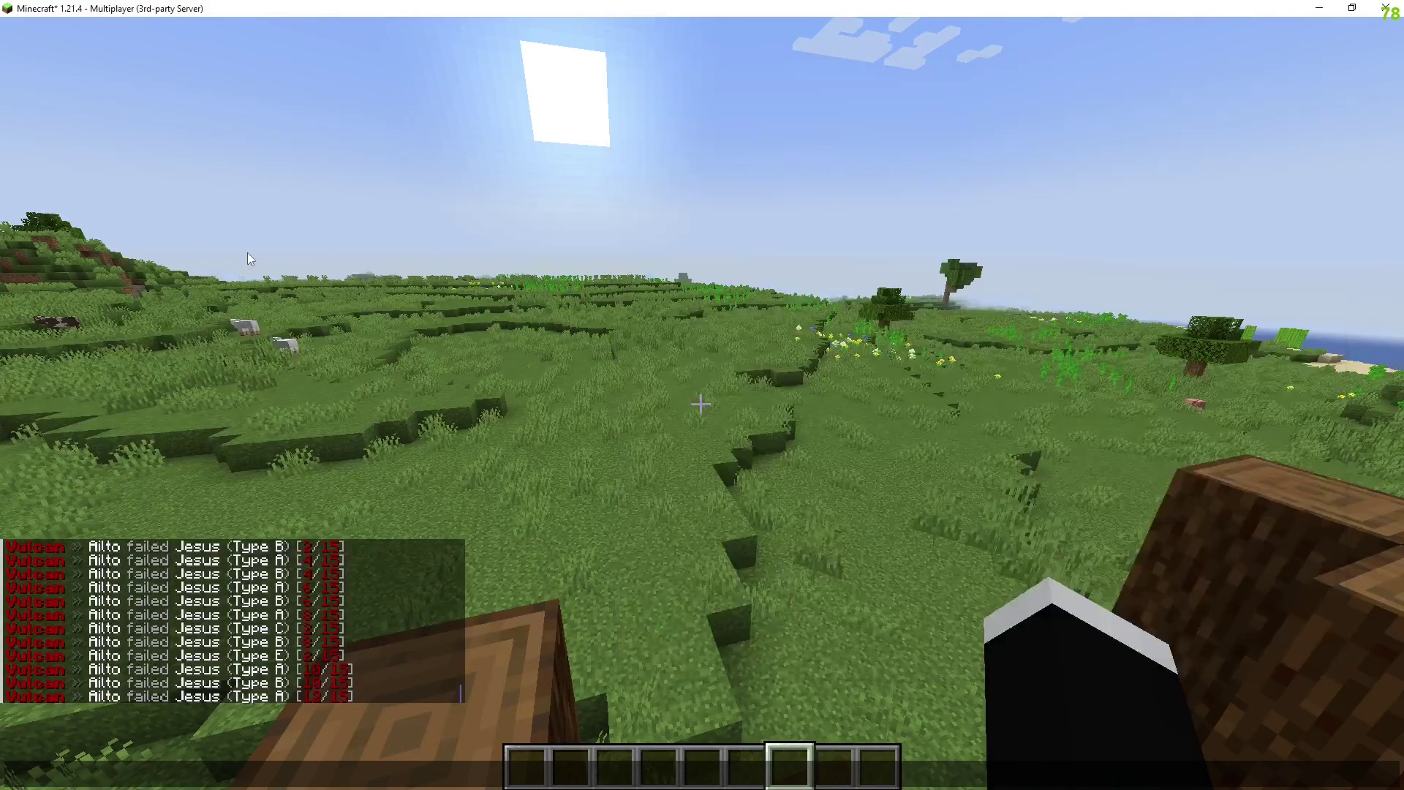
# Step: Switch to spectator mode with /gamemode spectator
pyautogui.press('/')
pyautogui.write('/gamemode sp')
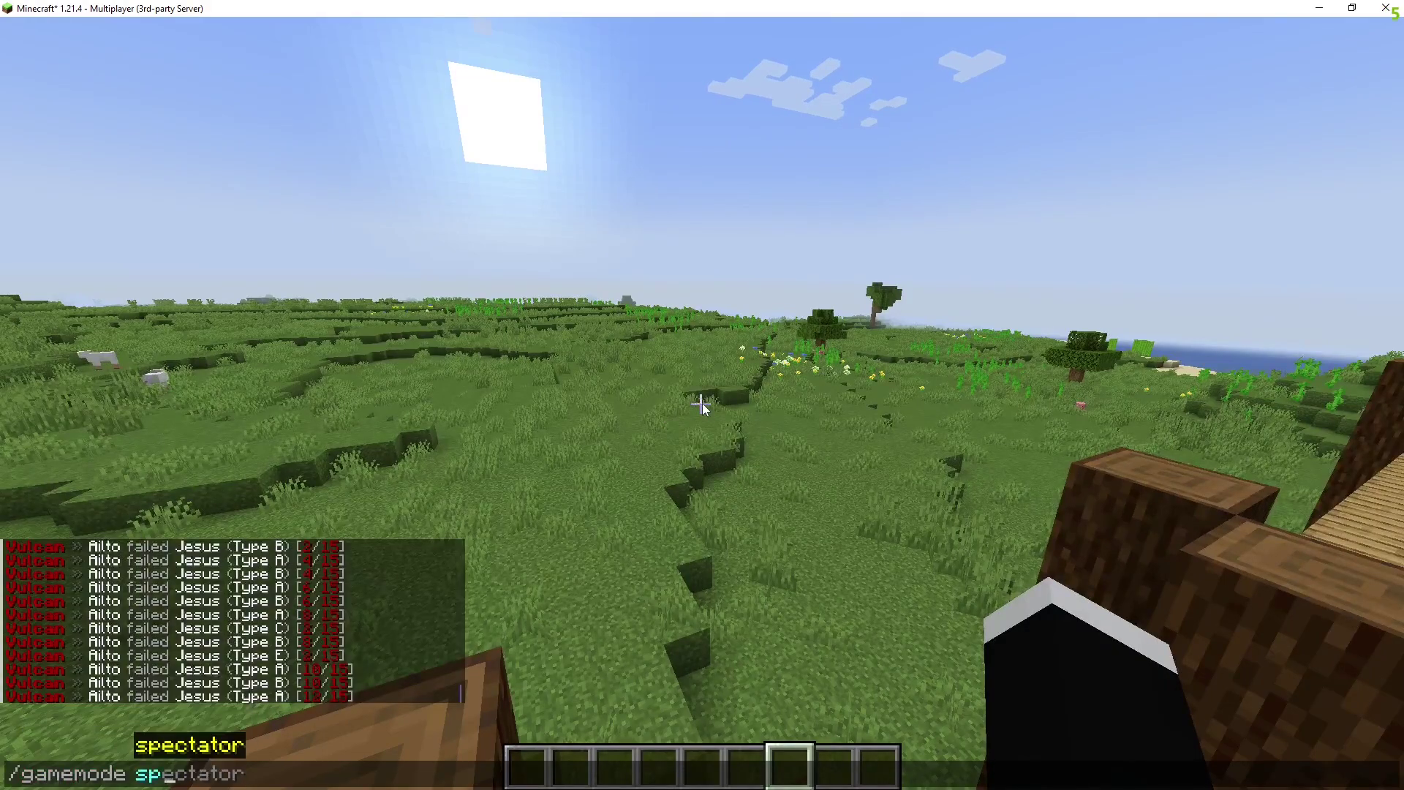
pyautogui.press('Tab')
pyautogui.press('Return')
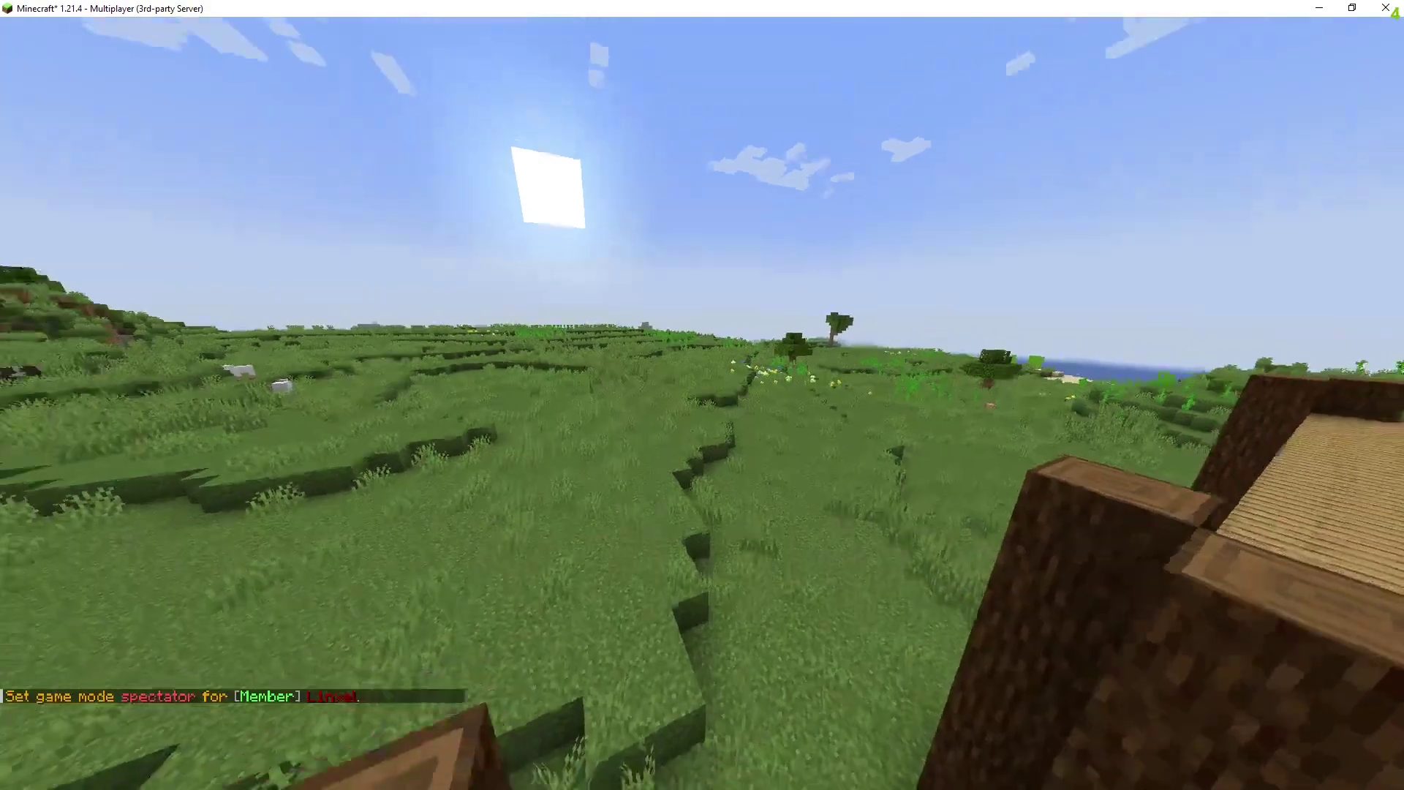
# Step: Teleport to the alt Ailto, move the camera behind it, and read the Vulcan alerts
pyautogui.press('/')
pyautogui.write('tp Ailto')
pyautogui.press('Return')
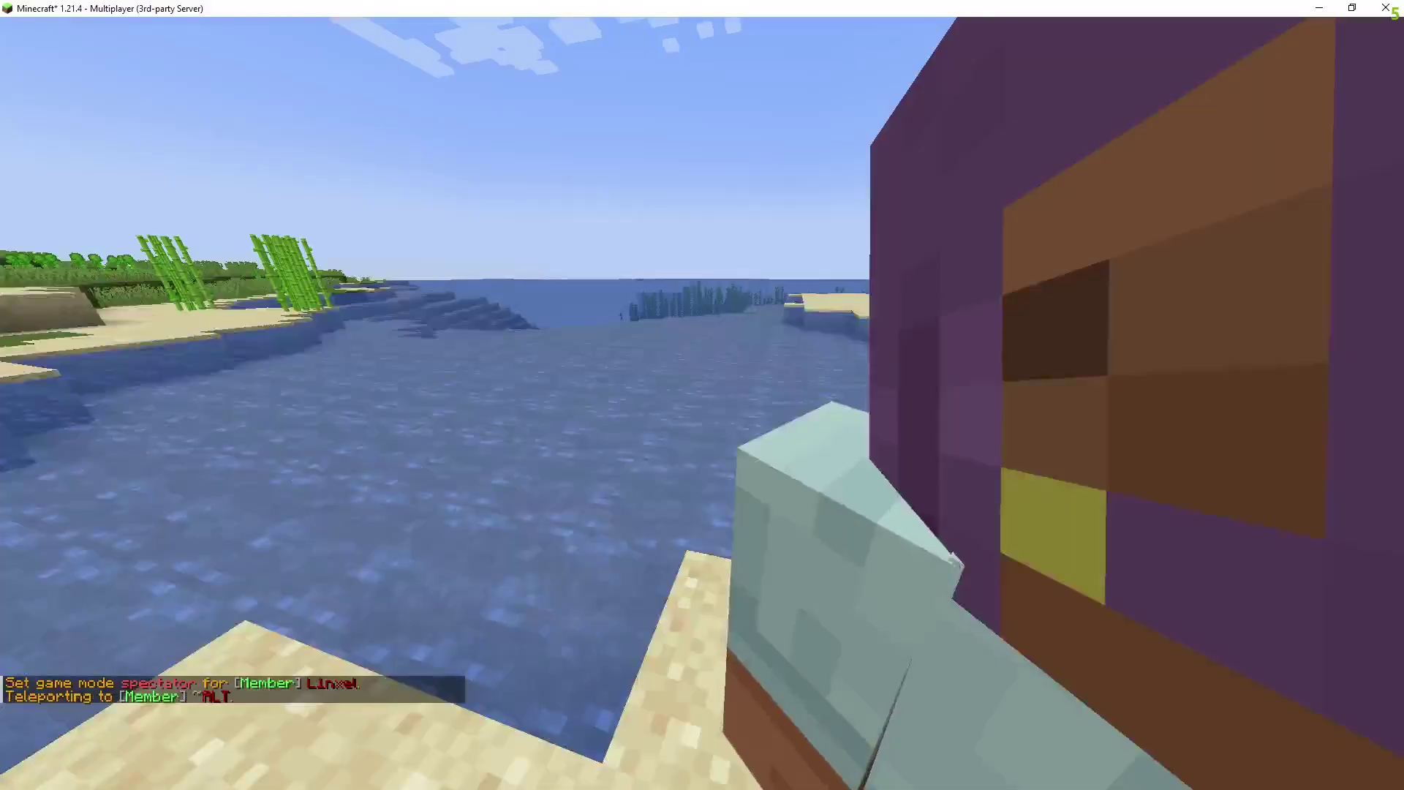
pyautogui.press('s')
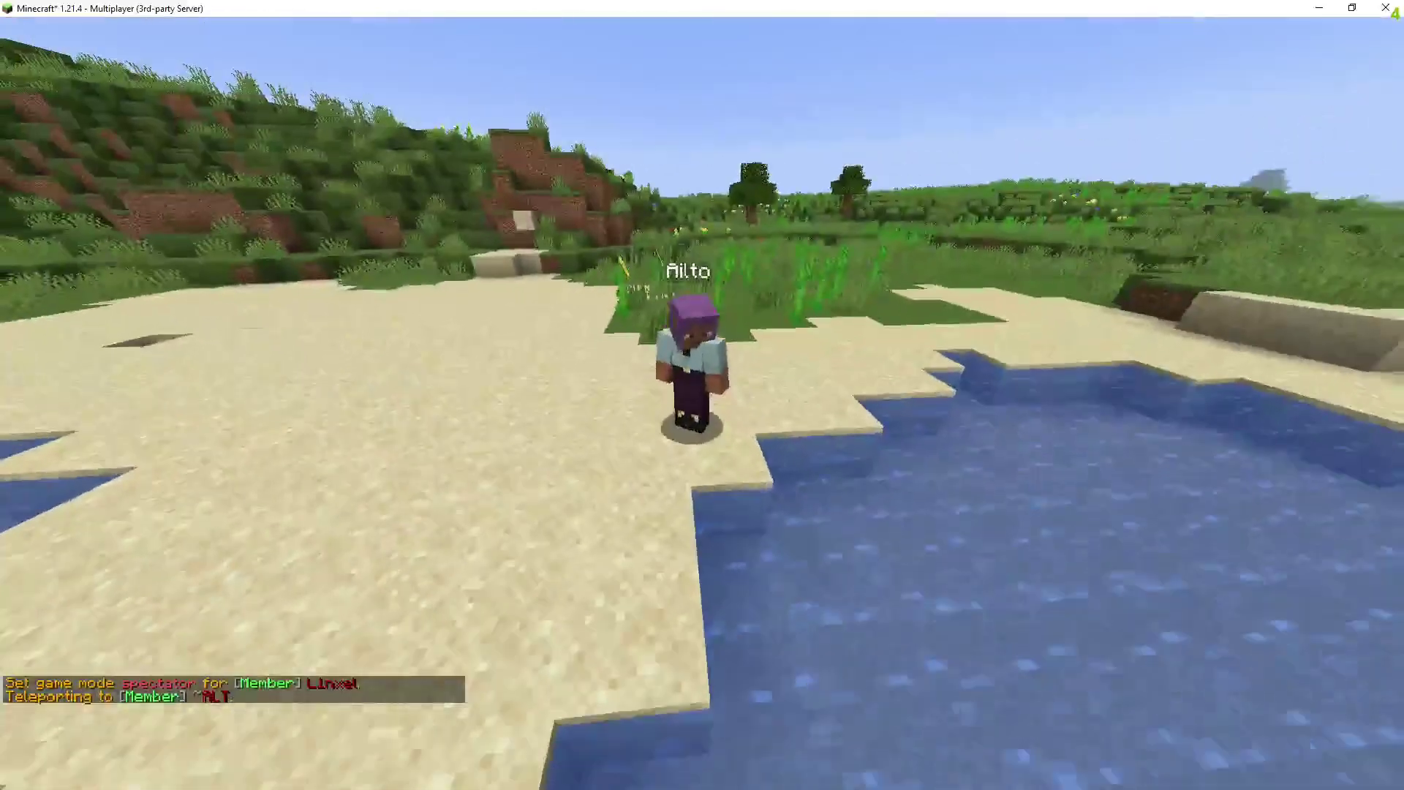
pyautogui.press('t')
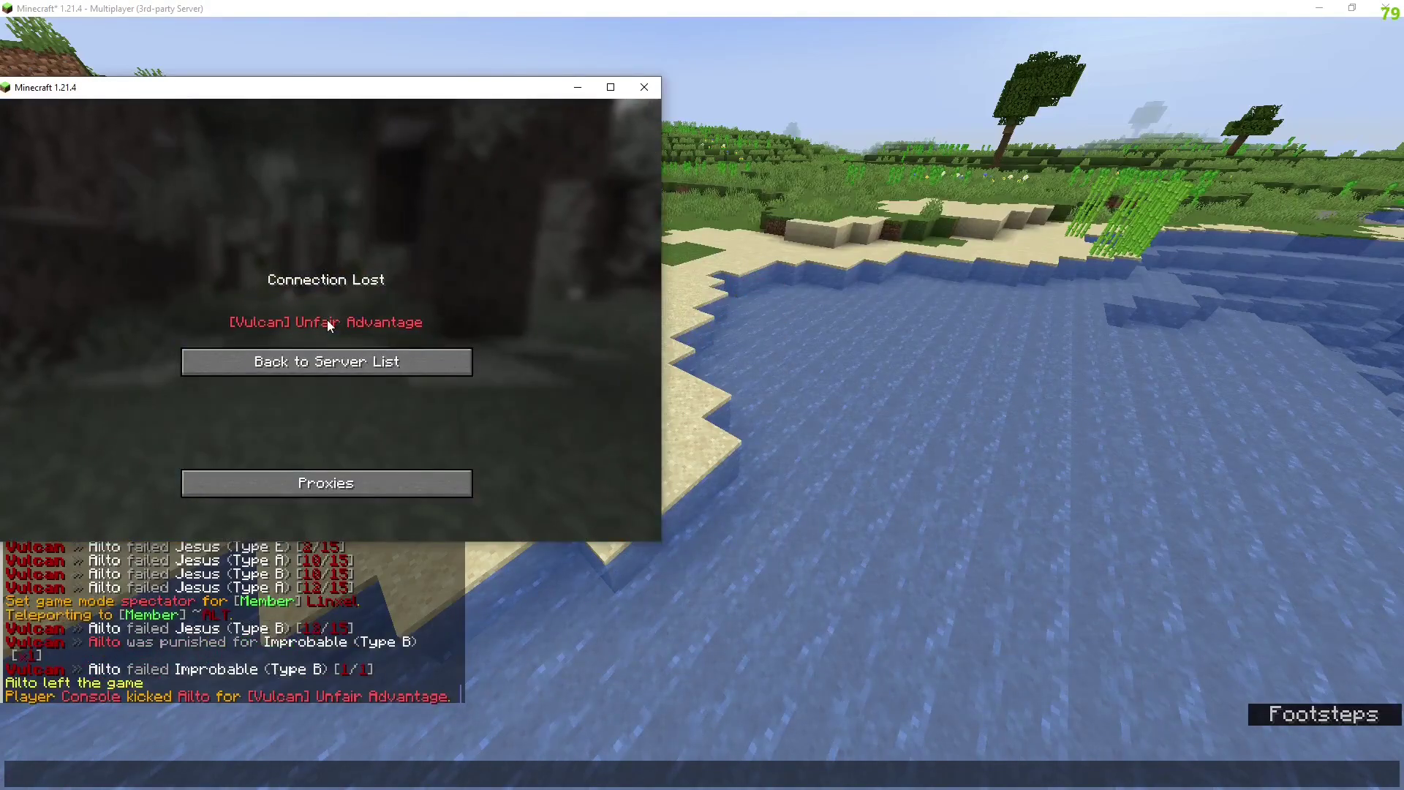
# Step: Reconnect the alt from the server list, then close the alt's game window
pyautogui.click(311, 362)
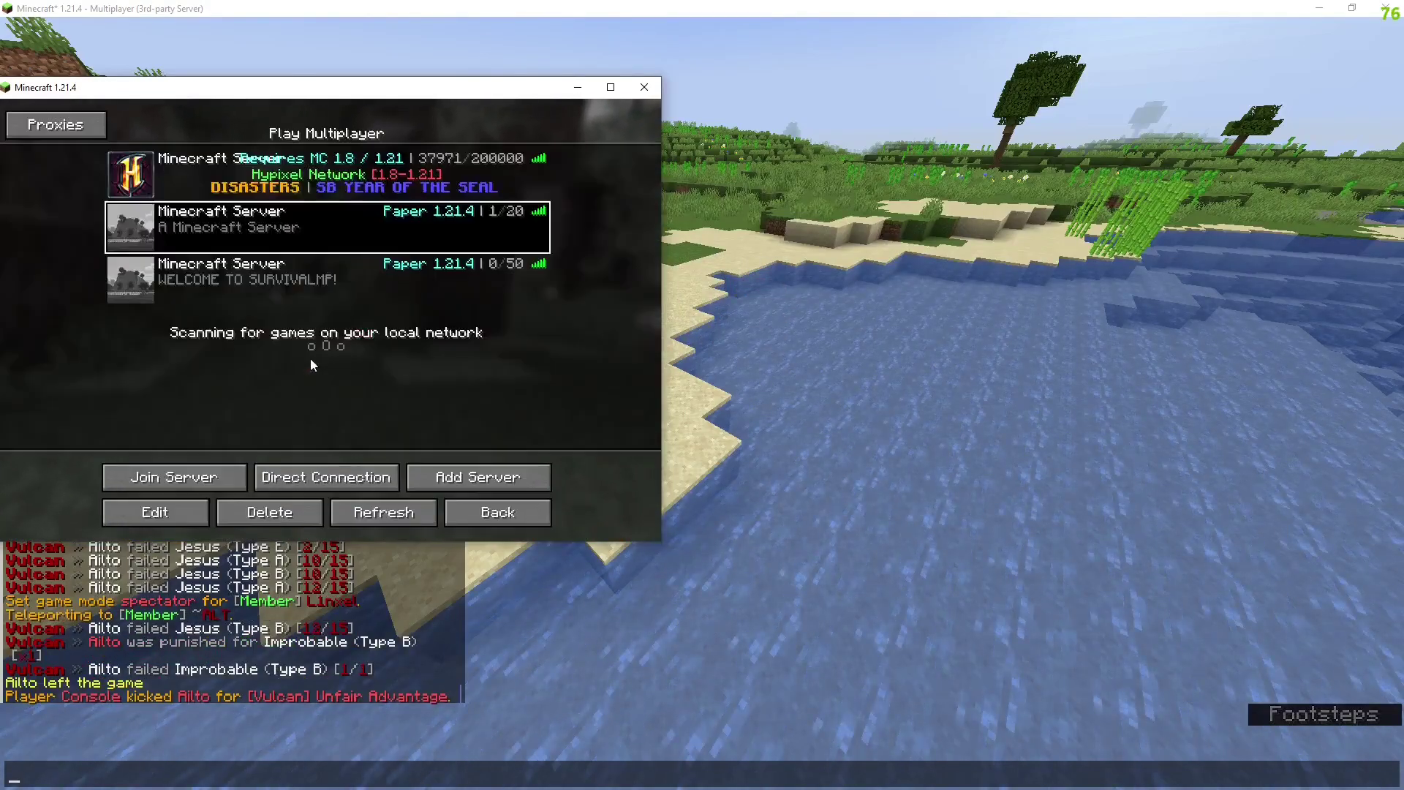
pyautogui.click(204, 466)
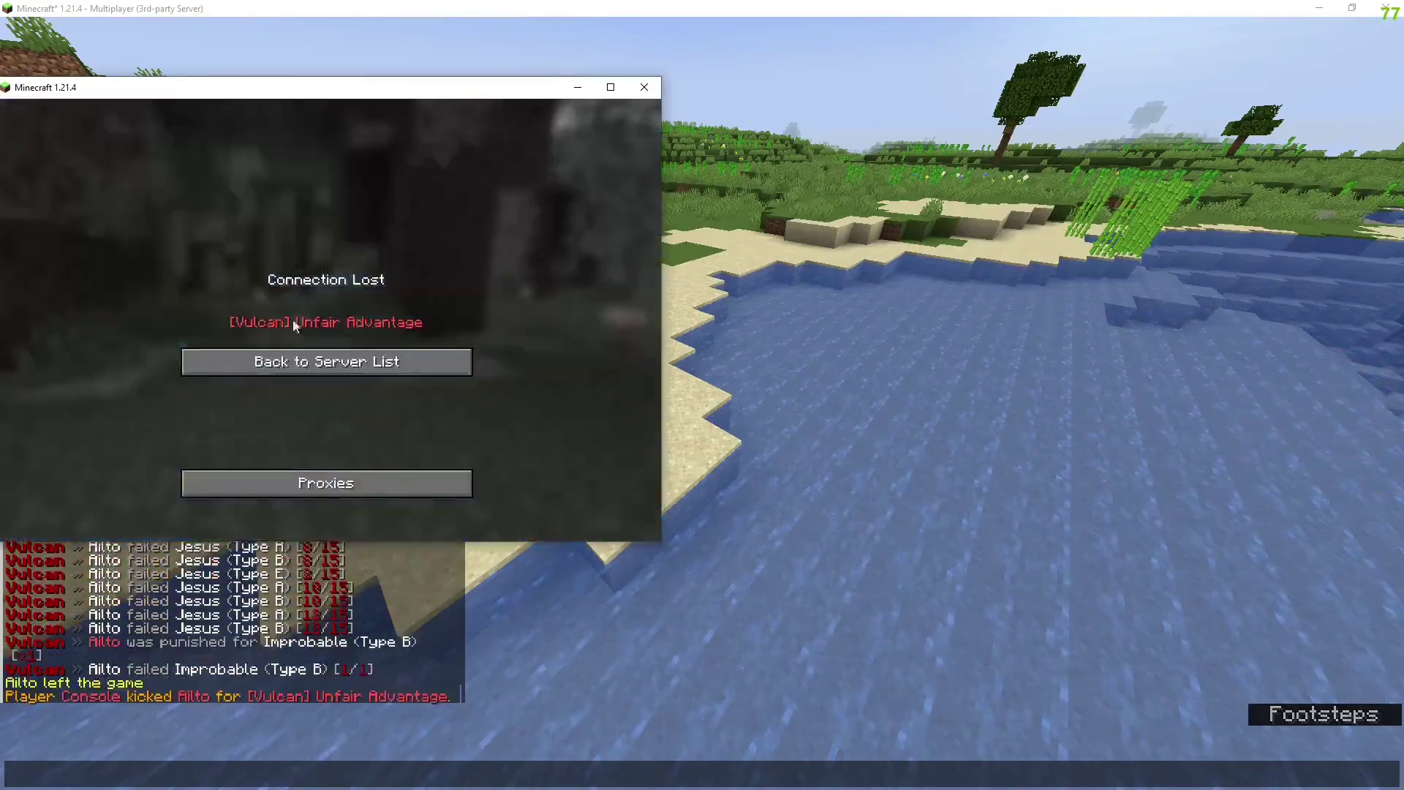
pyautogui.click(947, 307)
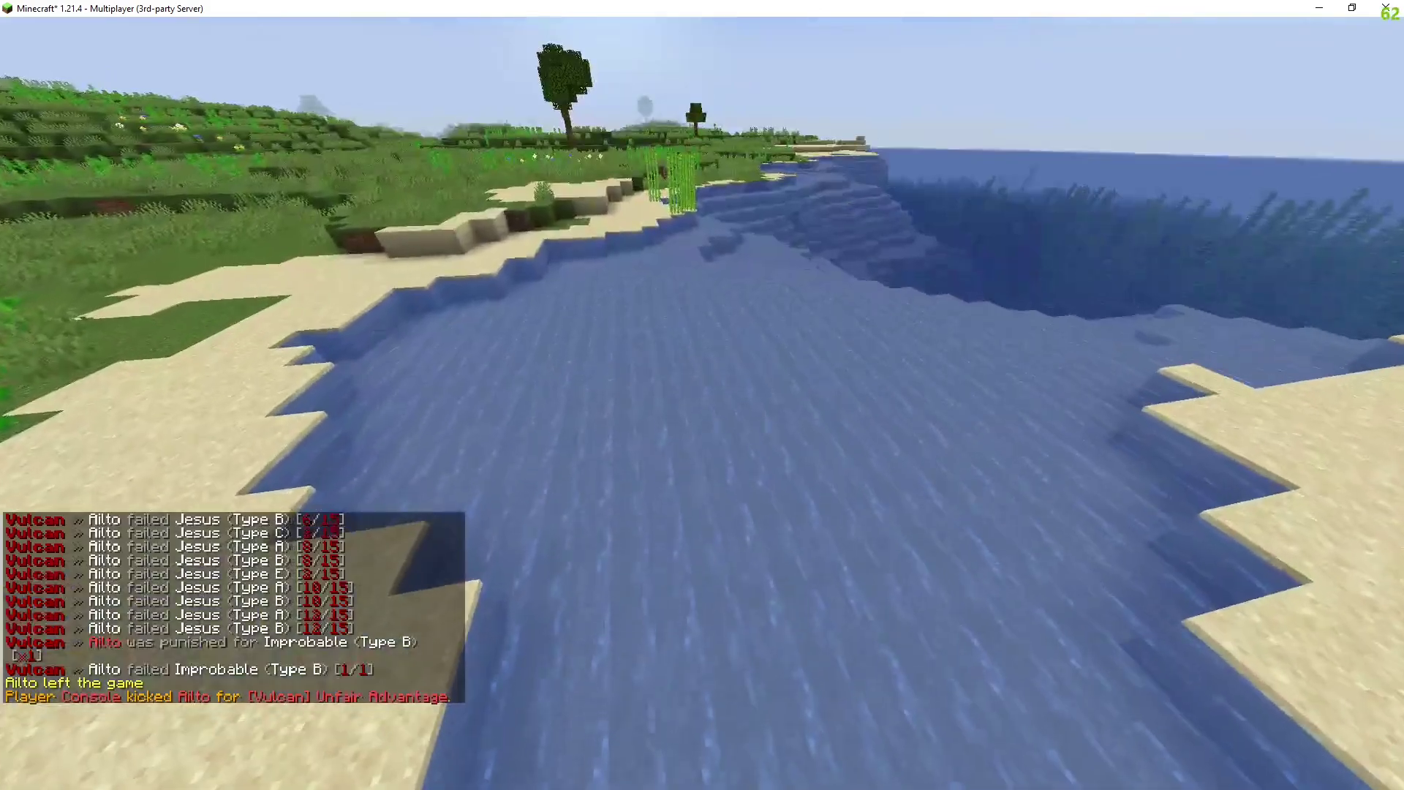
# Step: Enter a /ban command for the hacking alt in chat, then walk forward
pyautogui.press('/')
pyautogui.write('b')
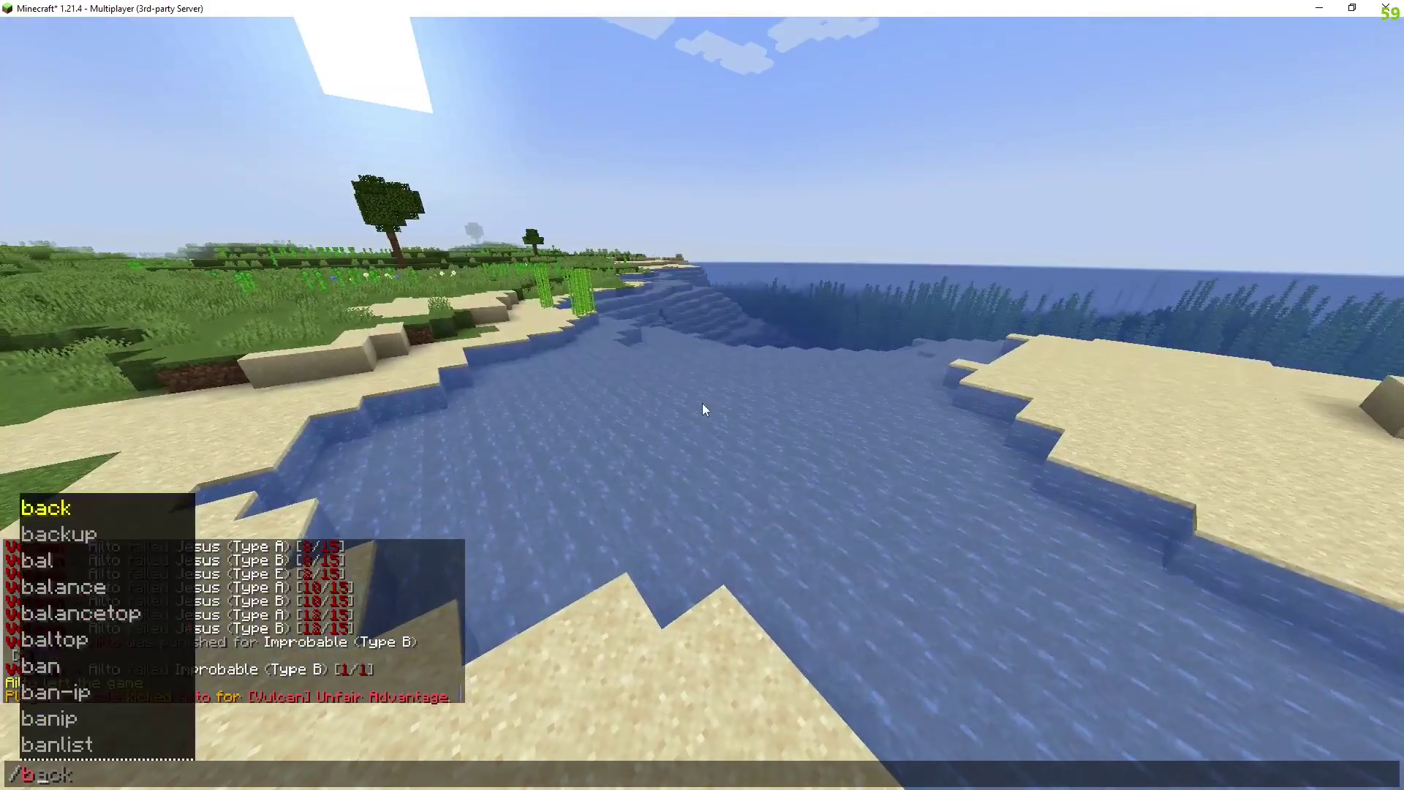
pyautogui.write('an L1nxel')
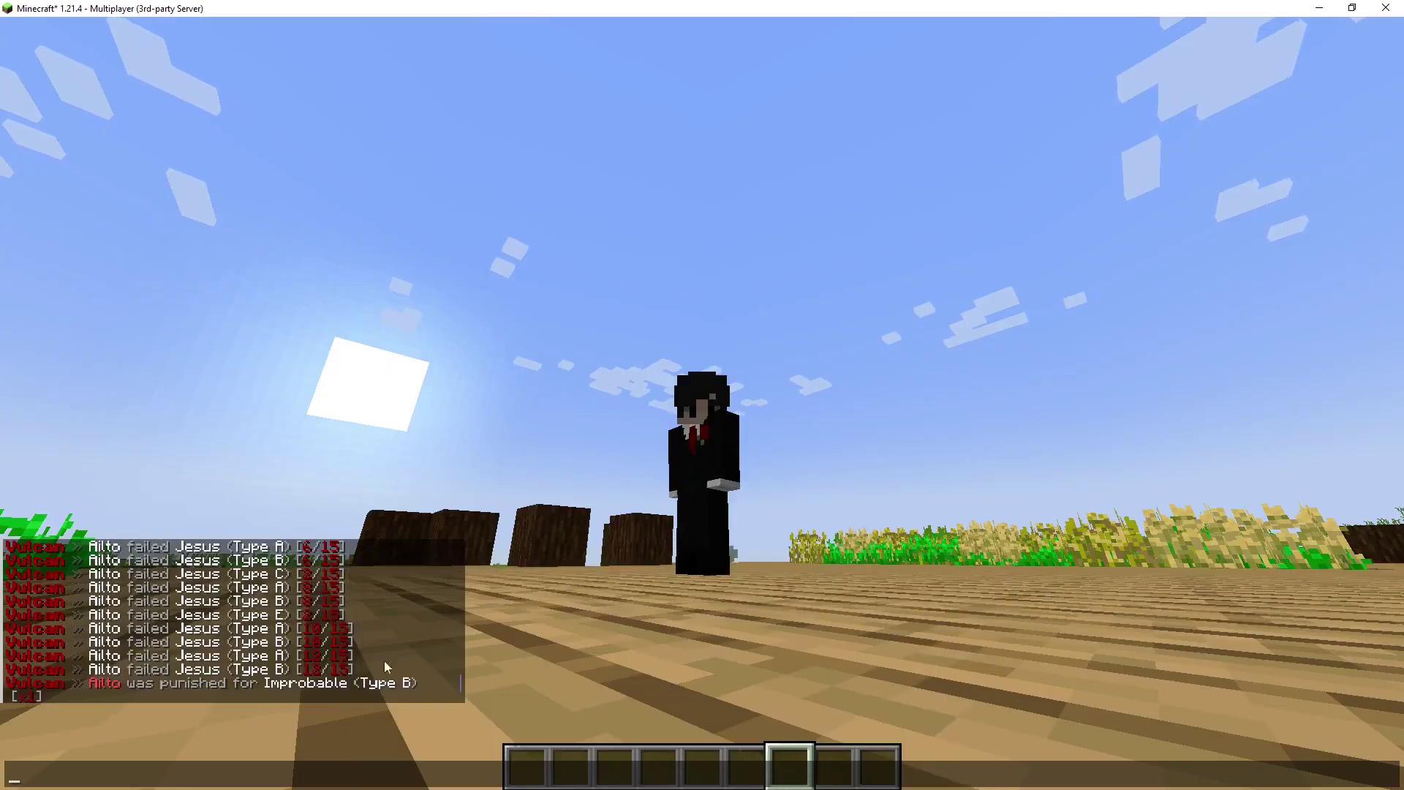
pyautogui.press('Escape')
pyautogui.press('w')
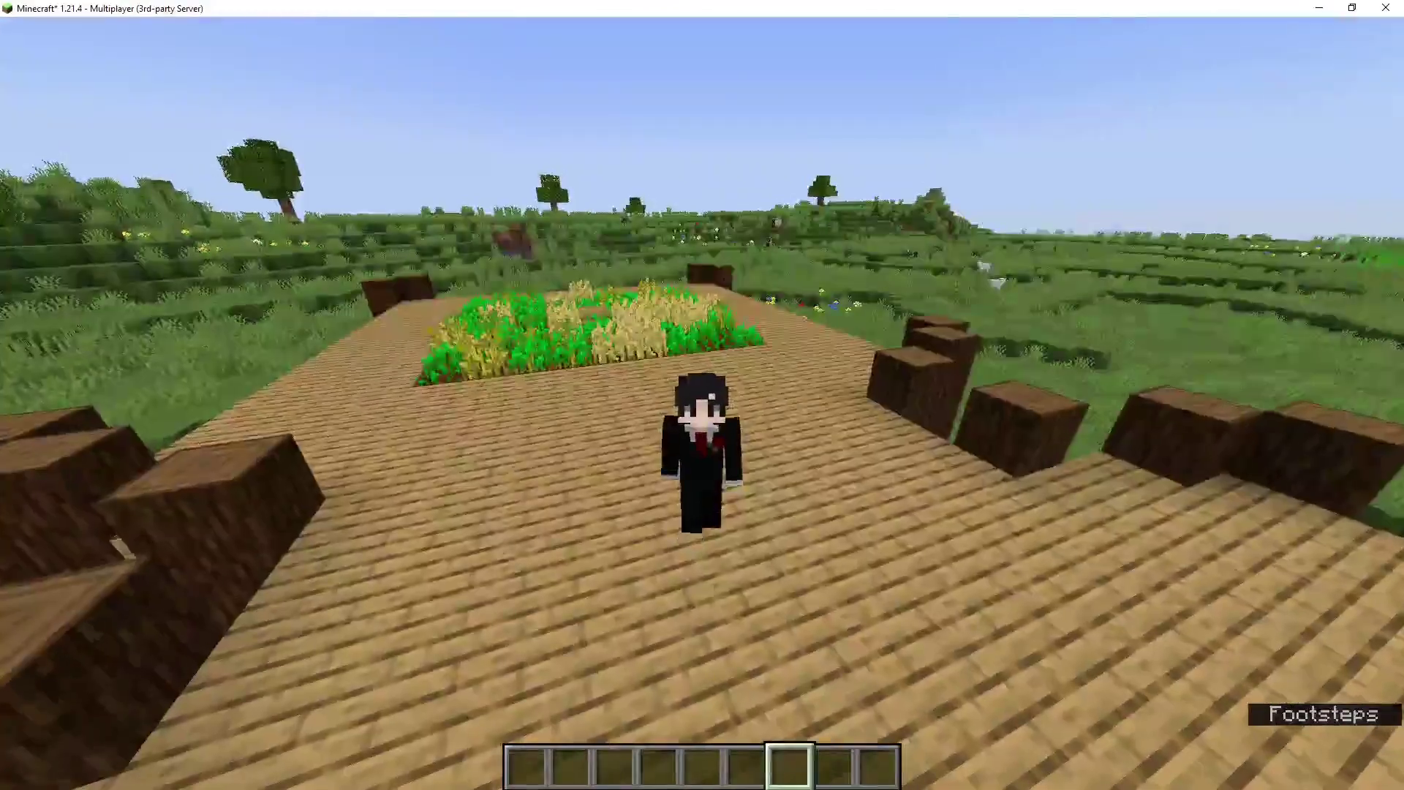
# Step: Switch to Notepad++ and place the caret in config.yml's alert settings
pyautogui.hotkey('alt', 'Tab')
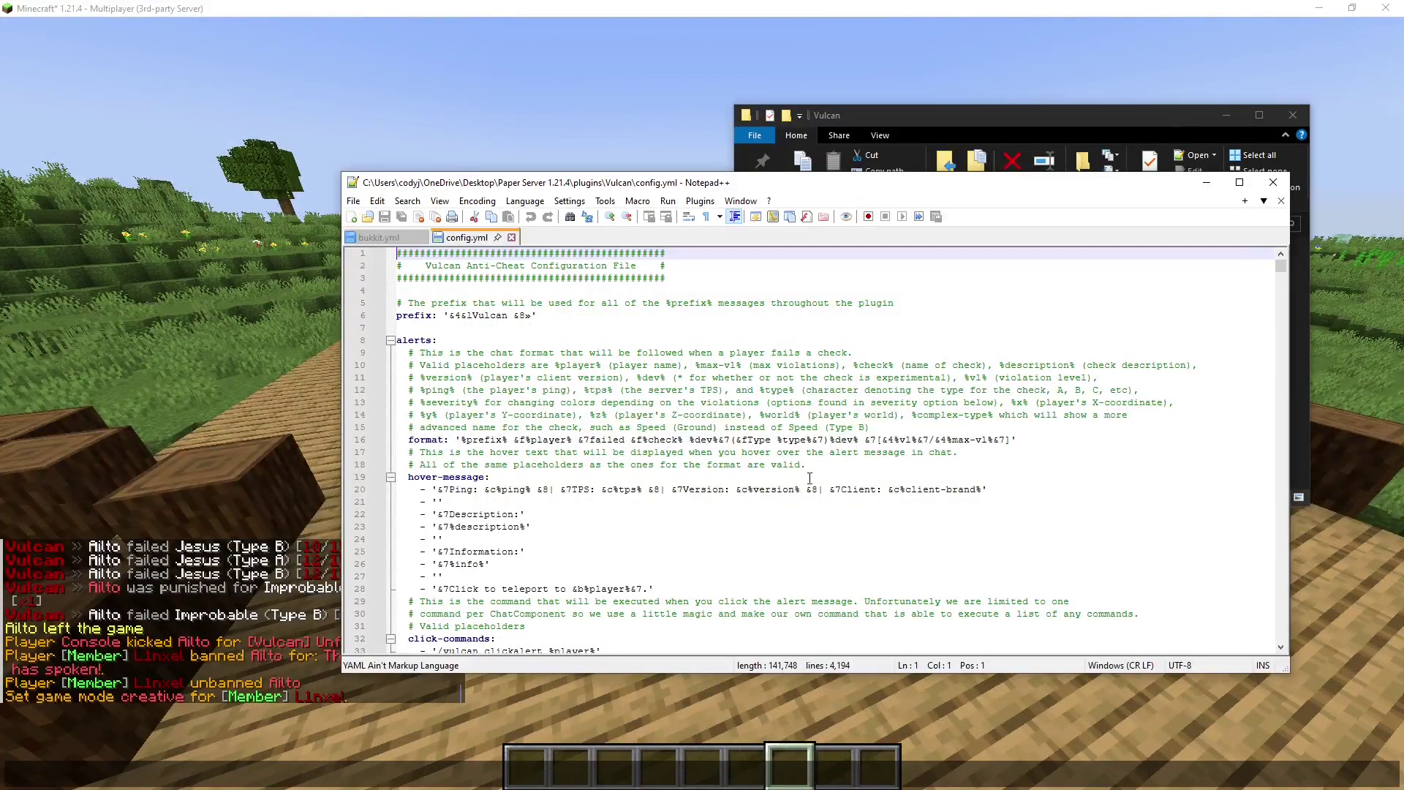
pyautogui.scroll(-7, 810, 479)
pyautogui.click(538, 388)
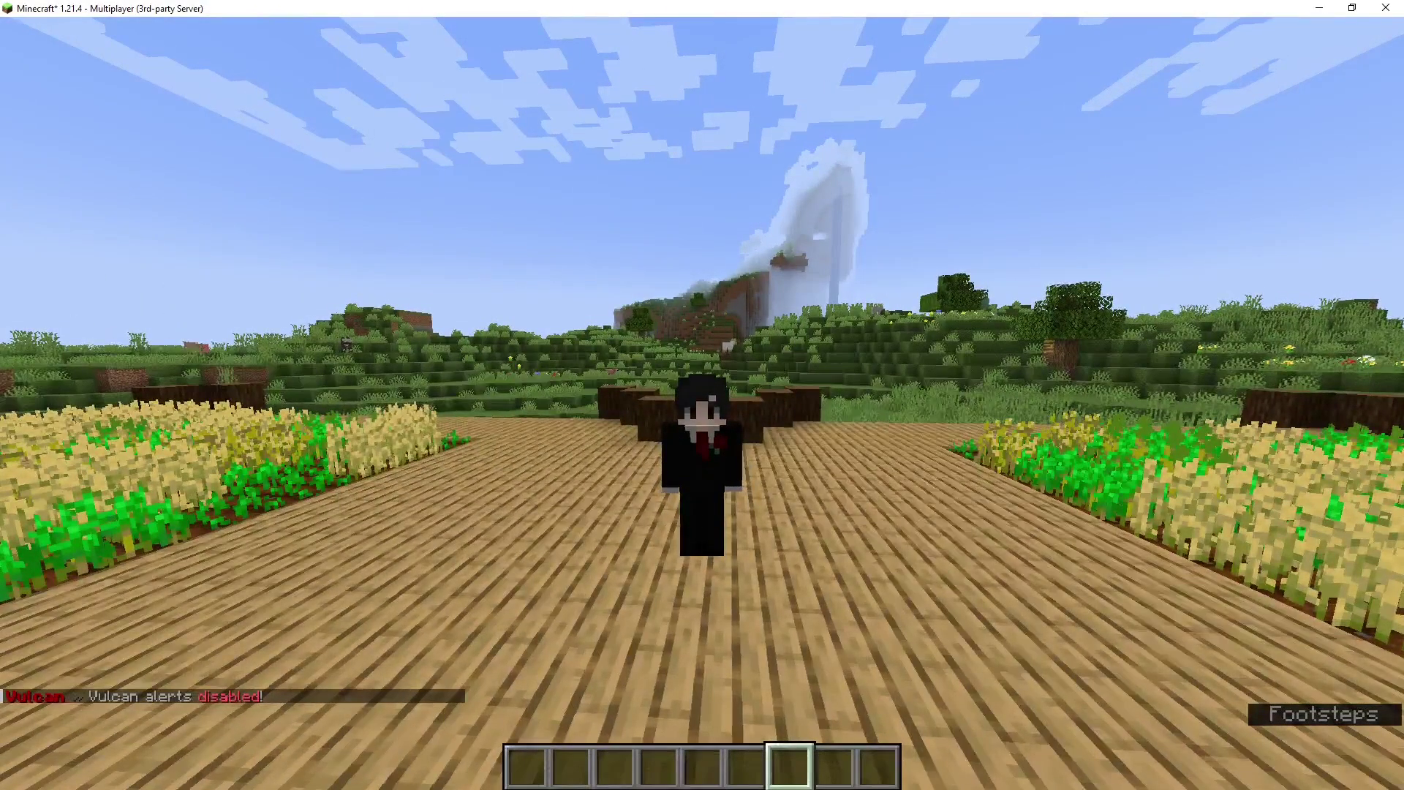
# Step: Run /vulcan:alerts to re-enable Vulcan alerts
pyautogui.press('/')
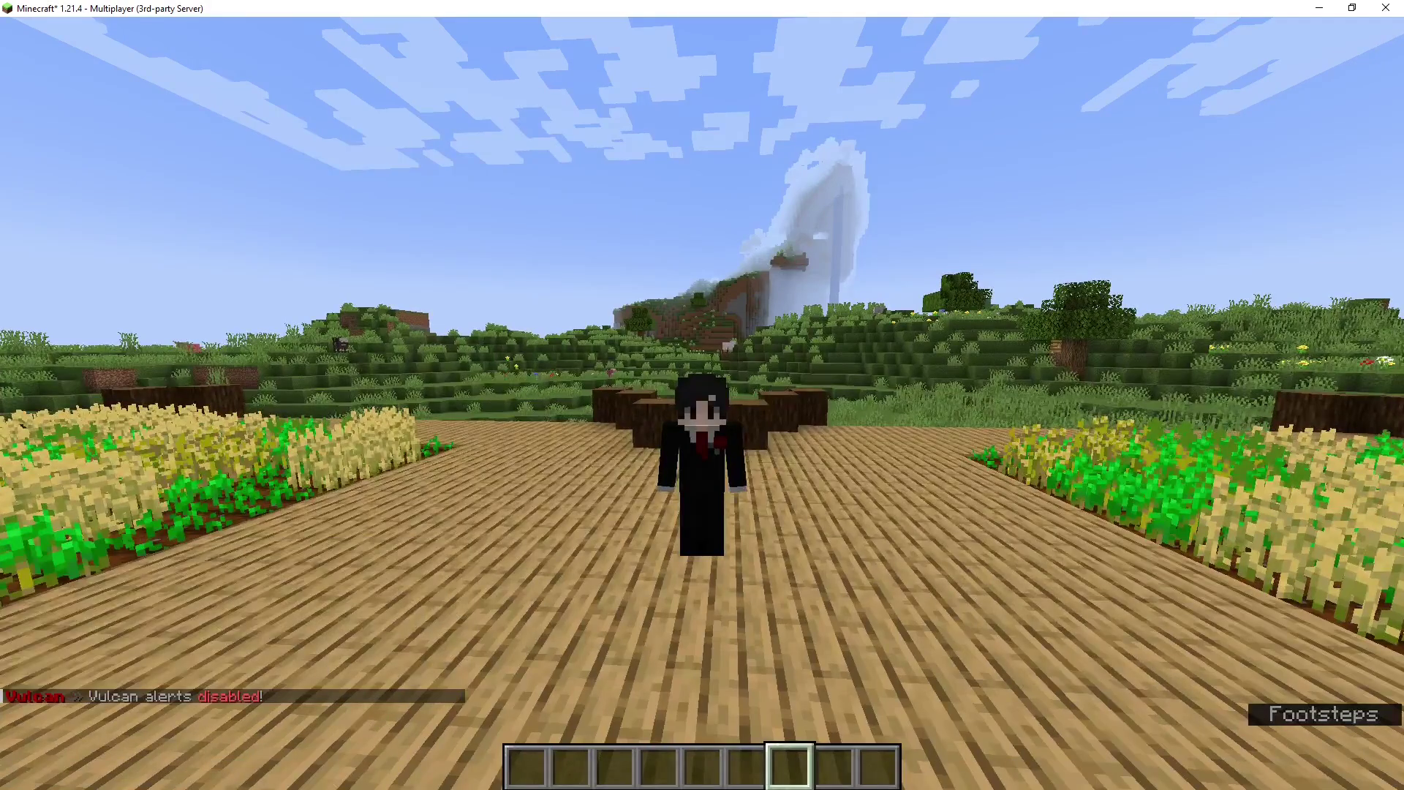
pyautogui.press('t')
pyautogui.press('Return')
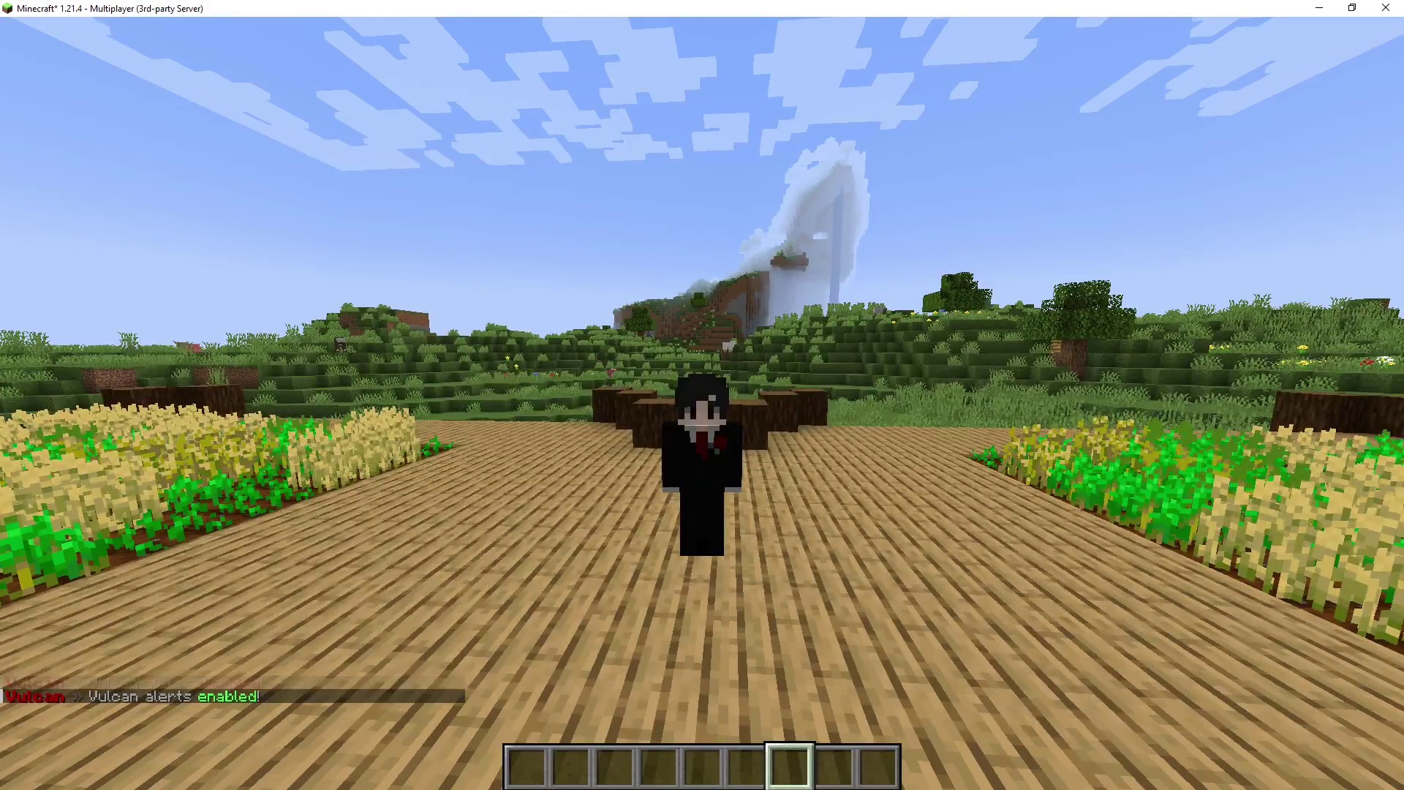
# Step: Walk across the farm platform in third-person view
pyautogui.press('w')
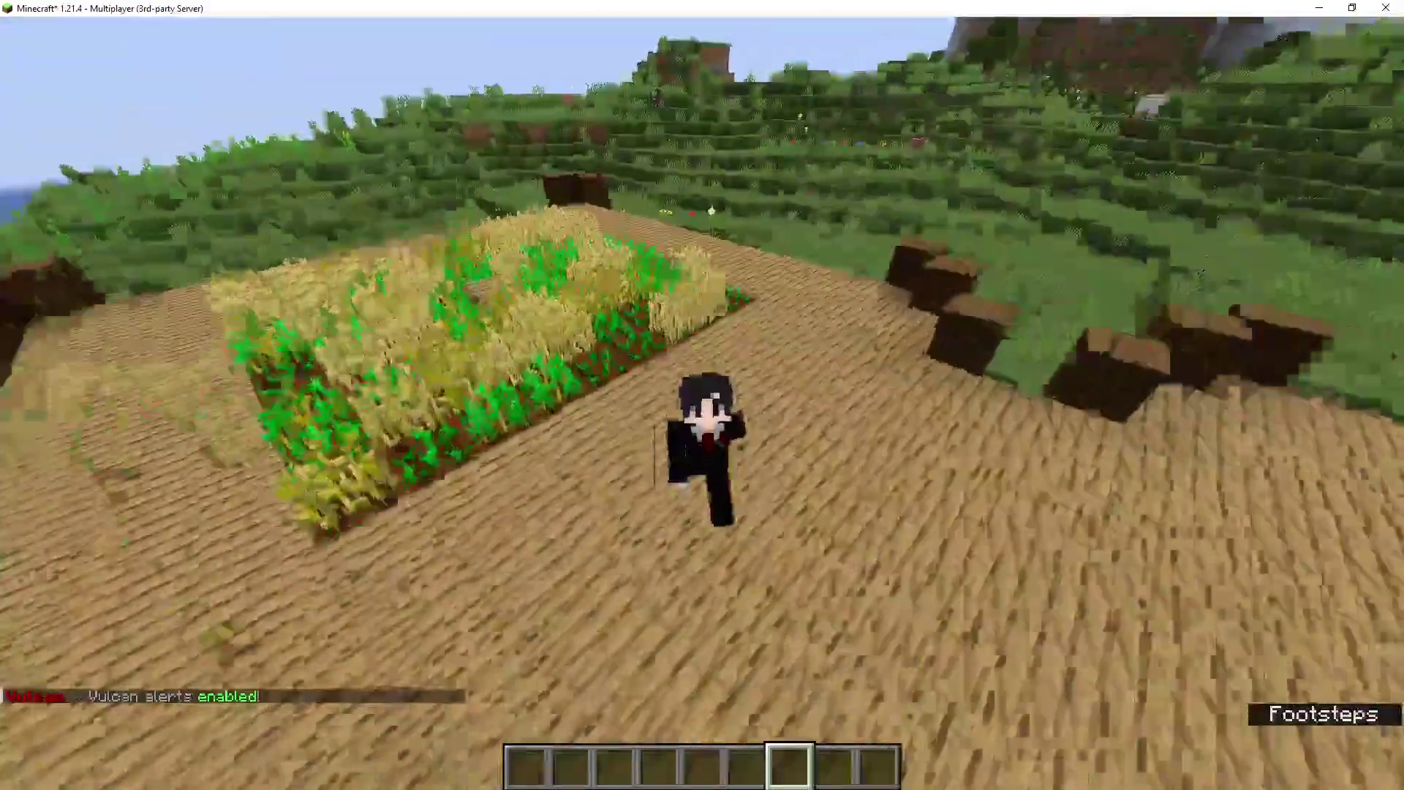
pyautogui.press('F5')
pyautogui.press('w')
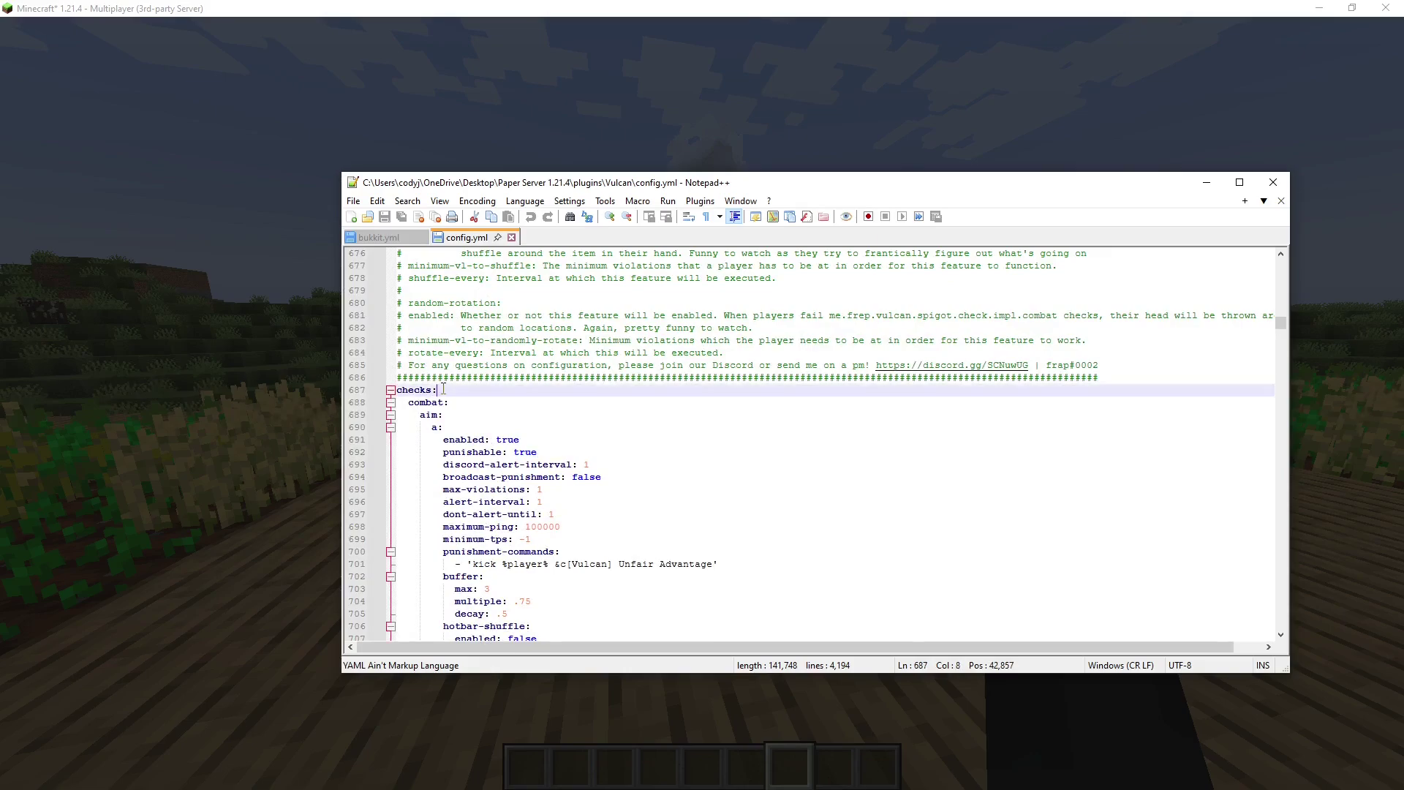
pyautogui.scroll(-2, 442, 389)
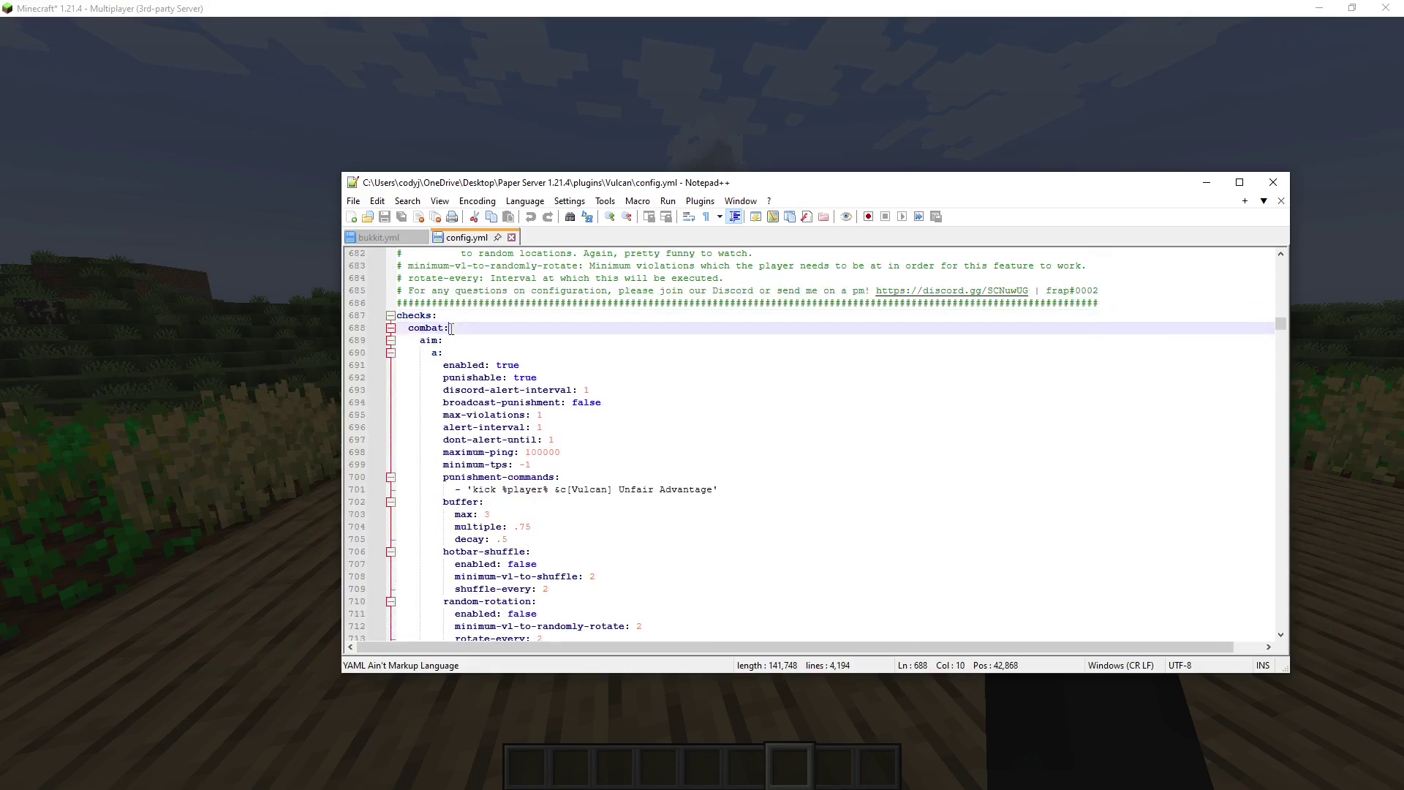
pyautogui.scroll(-2, 448, 342)
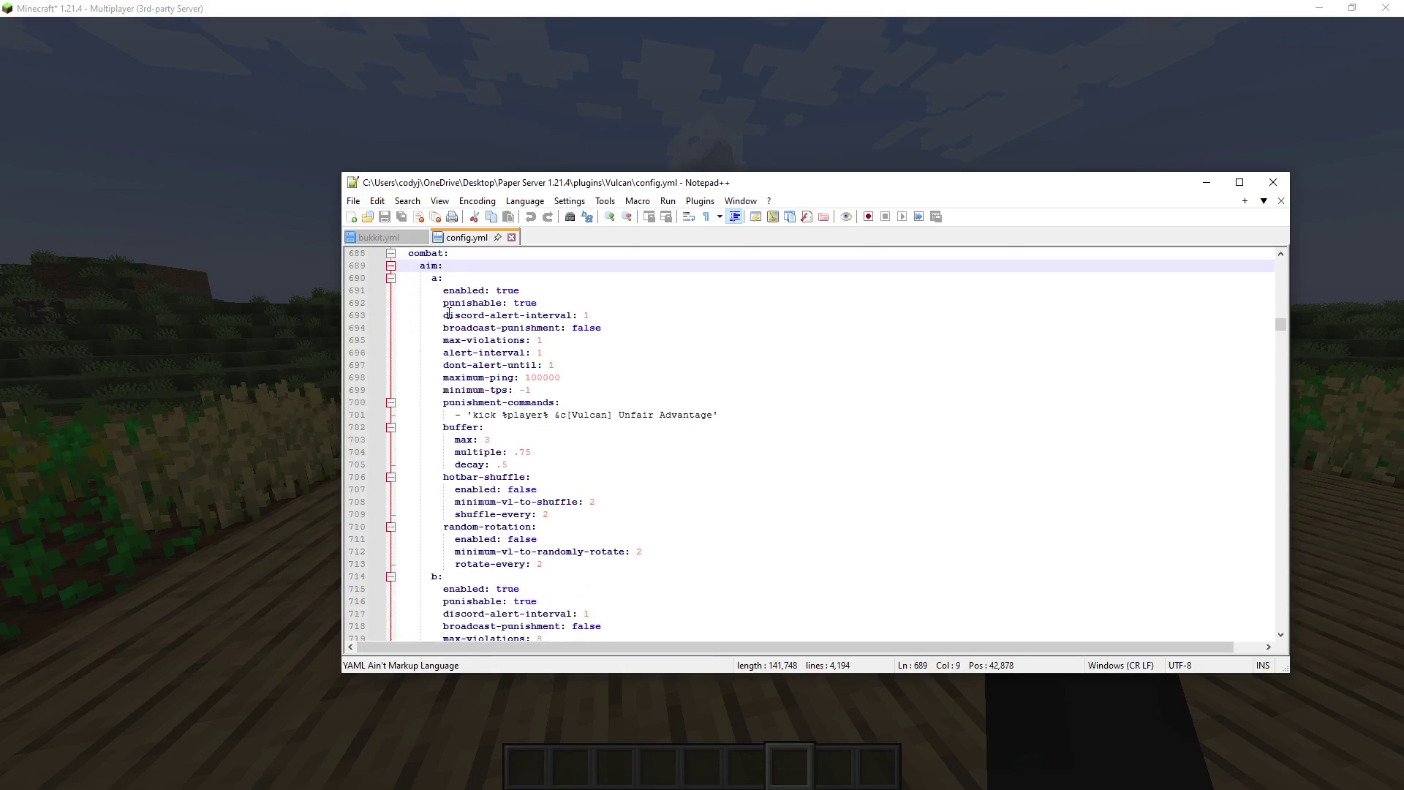
pyautogui.scroll(-8, 503, 392)
pyautogui.scroll(-6, 498, 395)
pyautogui.scroll(-6, 496, 398)
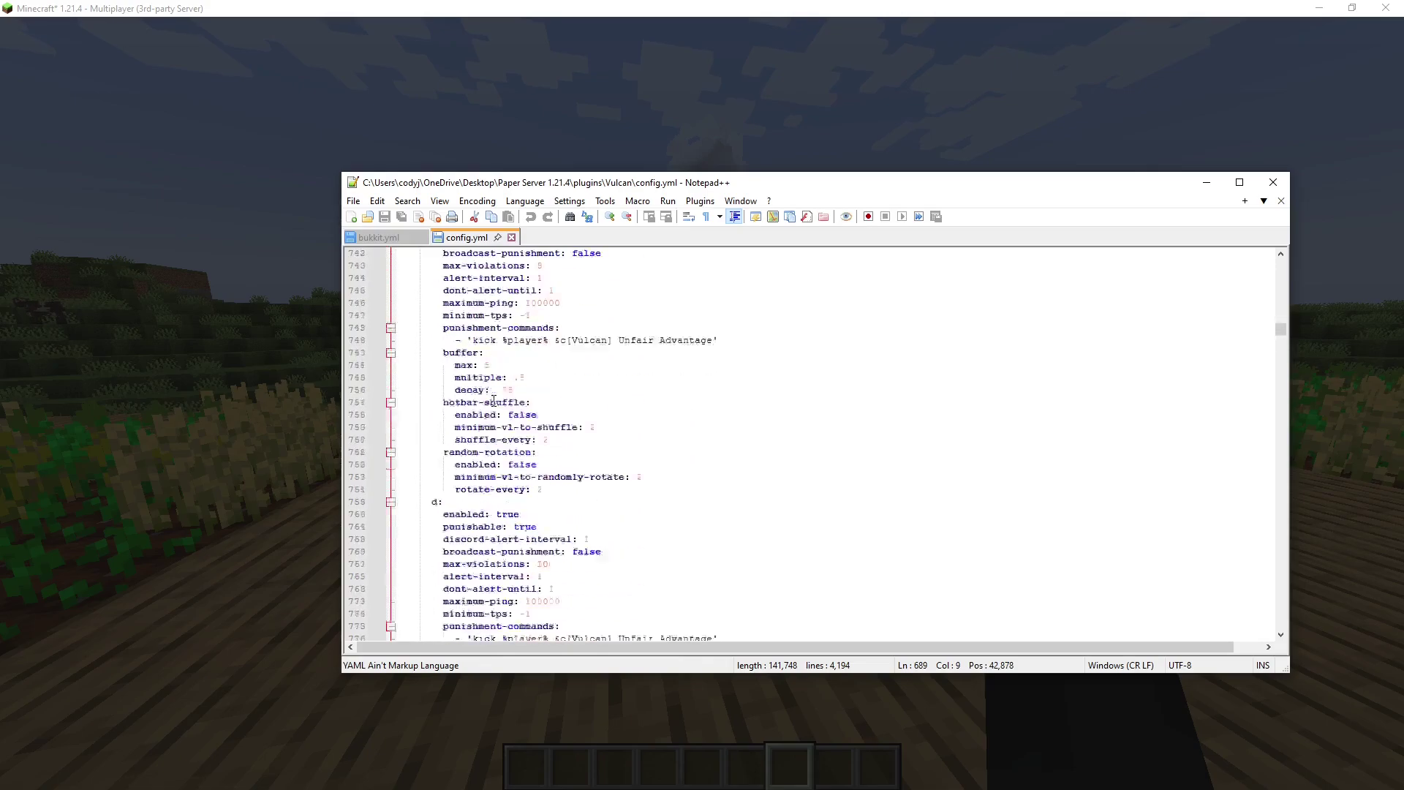
pyautogui.scroll(-6, 494, 399)
# Step: Inspect the autoblock and autoclicker kick commands and their Unfair Advantage reason in config.yml
pyautogui.press('F3')
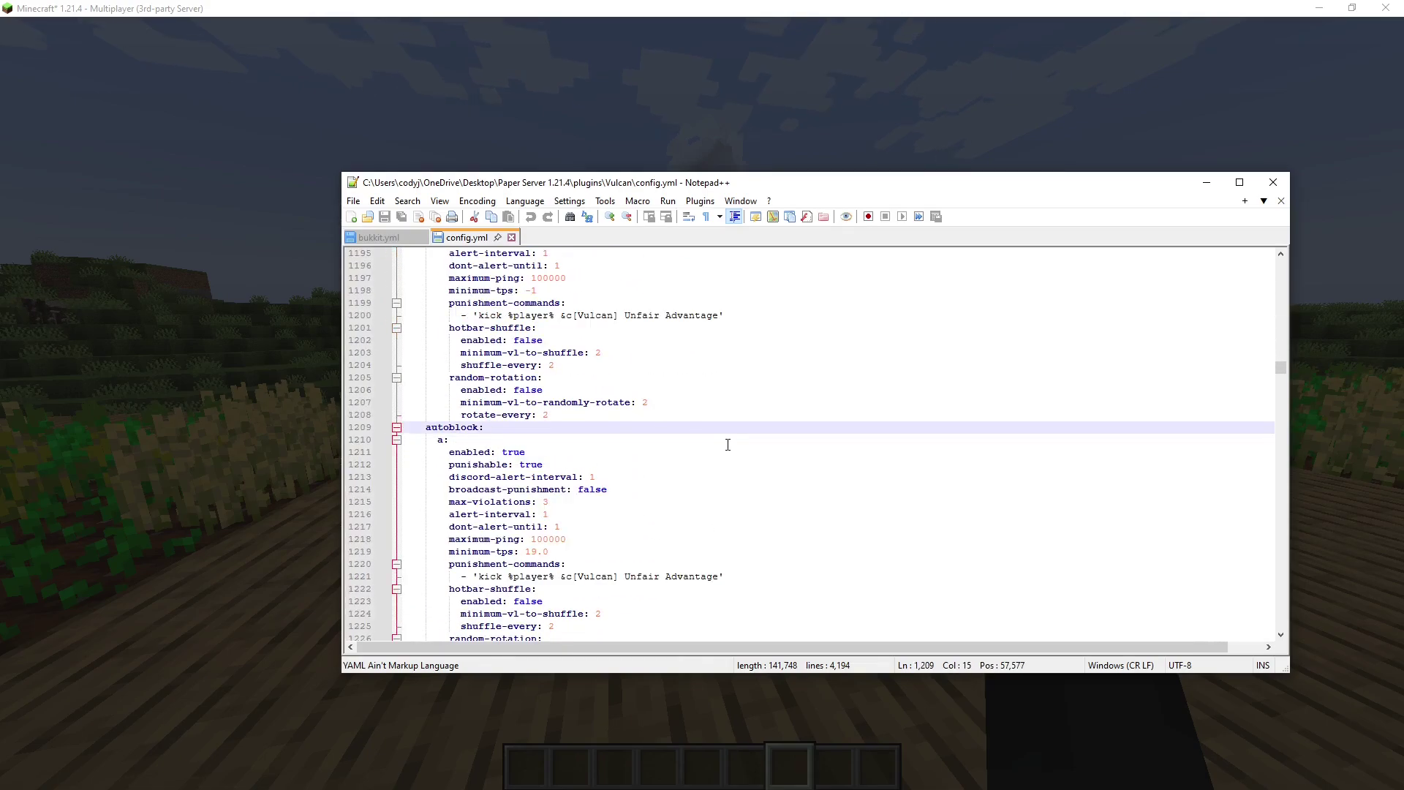
pyautogui.scroll(-8, 727, 444)
pyautogui.scroll(-8, 718, 443)
pyautogui.scroll(-8, 712, 440)
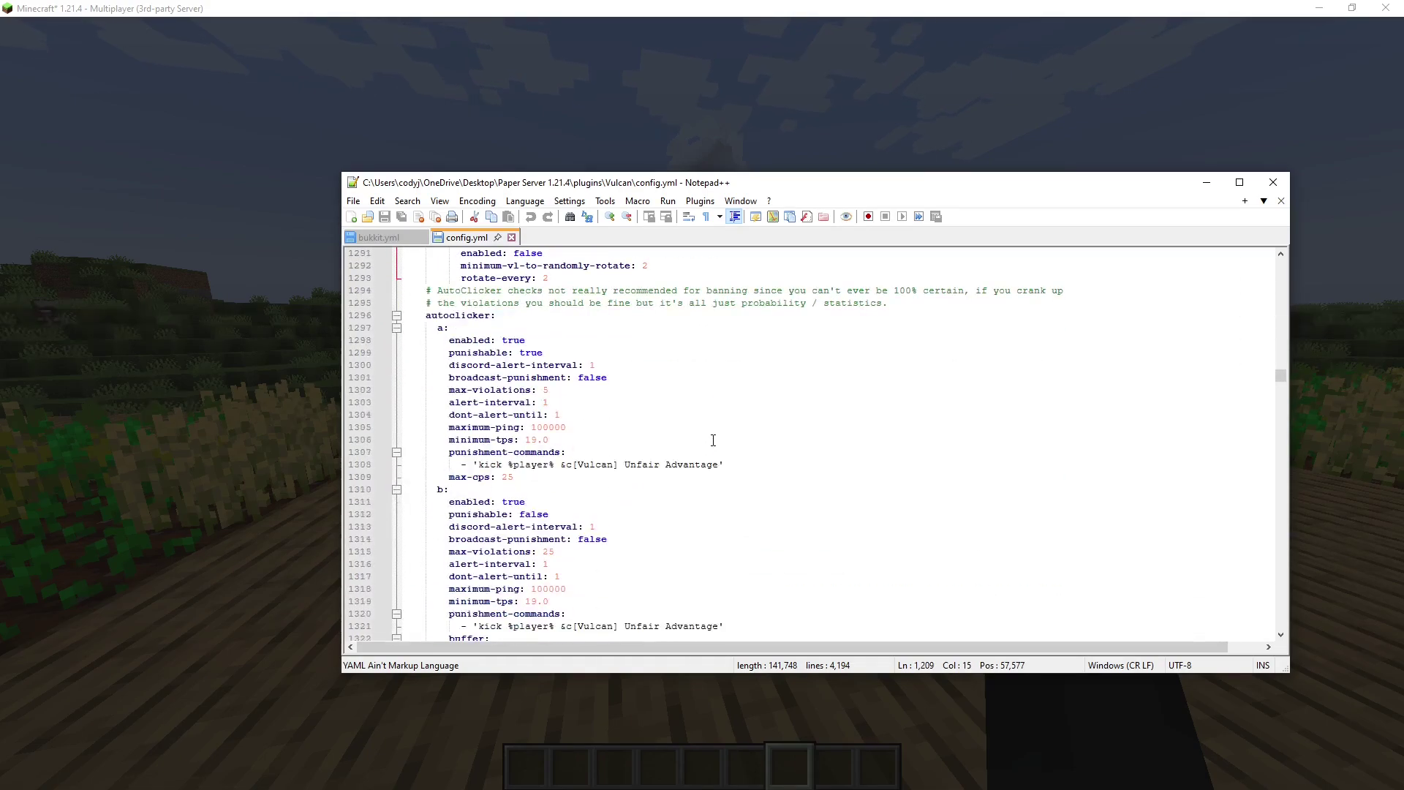
pyautogui.click(499, 316)
pyautogui.click(482, 453)
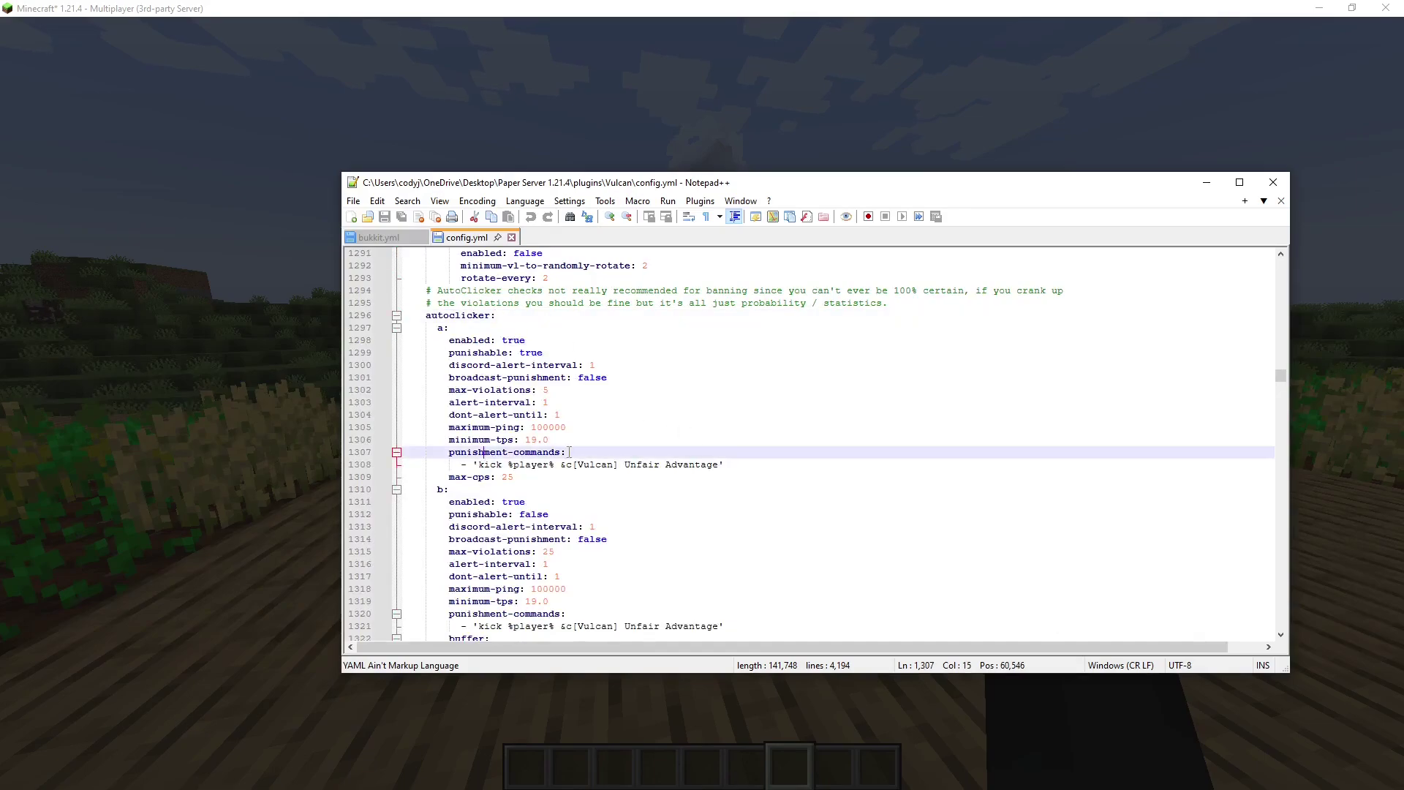
pyautogui.moveTo(479, 464); pyautogui.dragTo(716, 465)
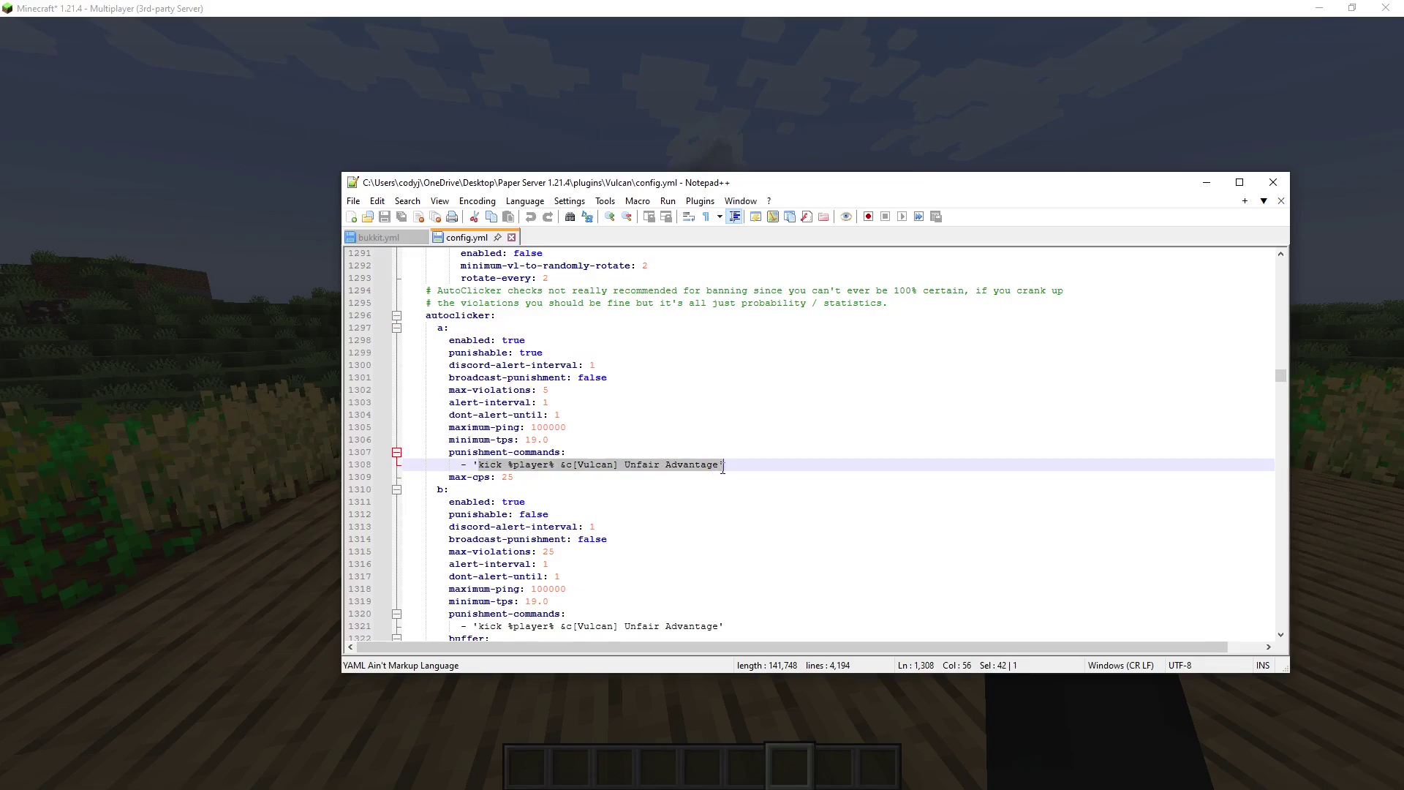
pyautogui.click(568, 464)
pyautogui.moveTo(563, 464); pyautogui.dragTo(722, 464)
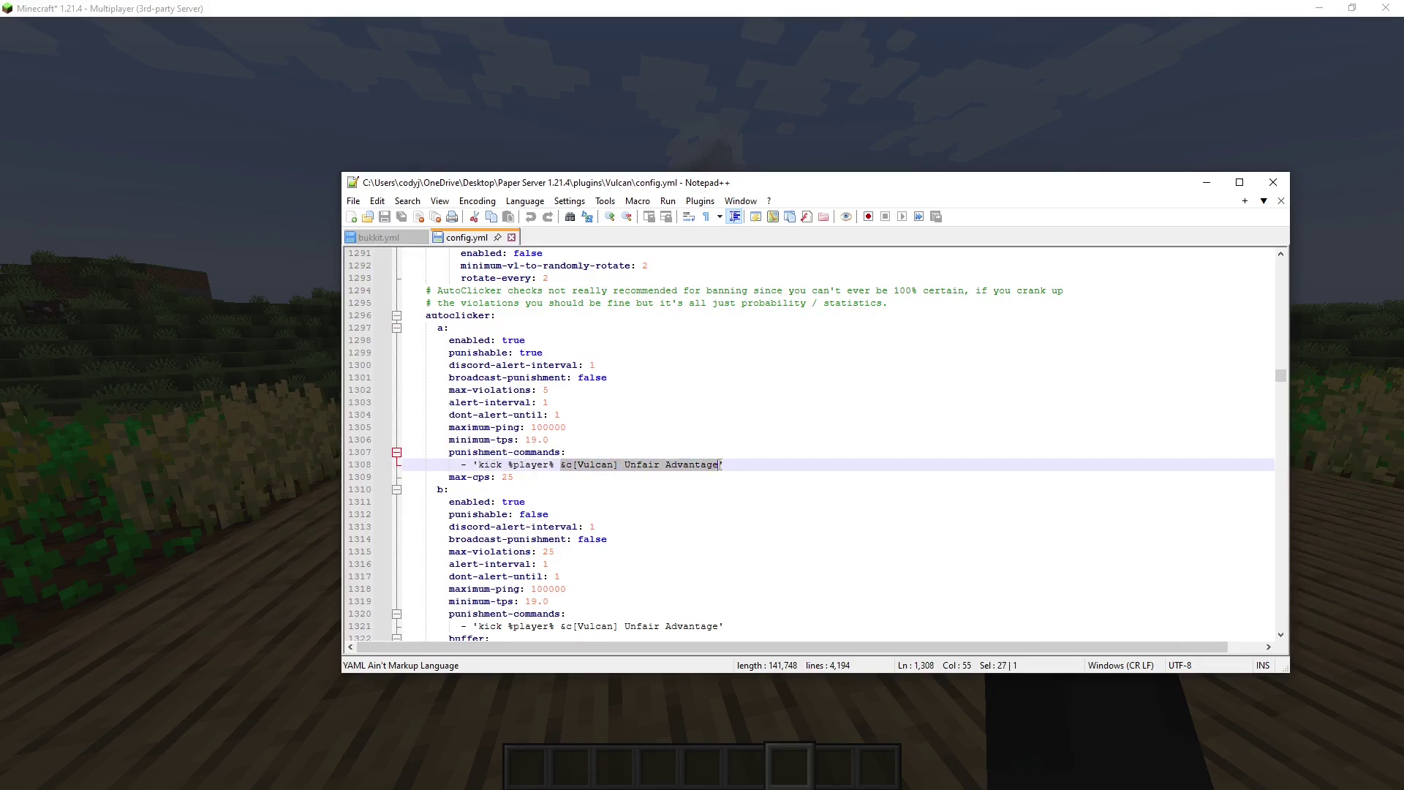
pyautogui.scroll(-3, 757, 478)
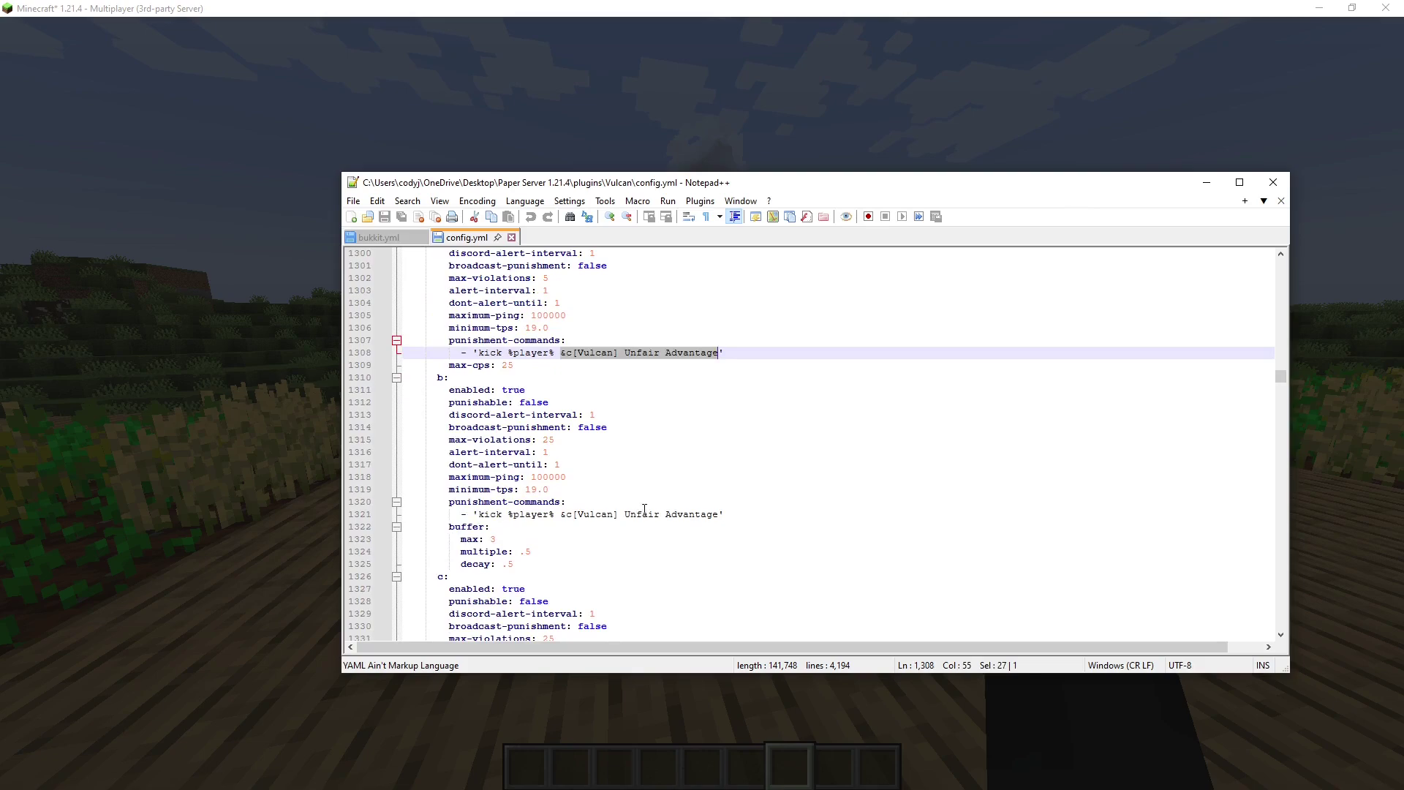
pyautogui.click(599, 515)
pyautogui.scroll(-6, 555, 483)
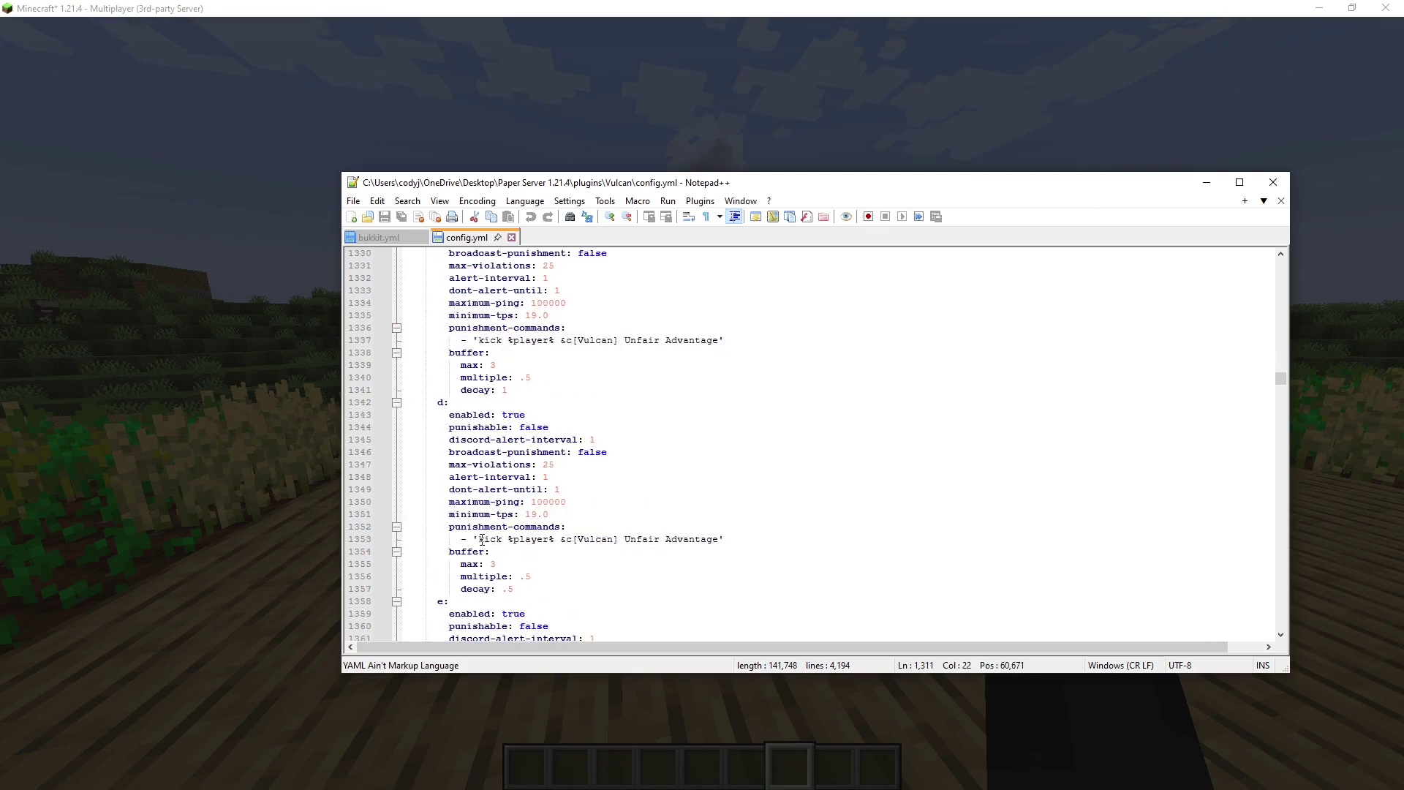
pyautogui.scroll(-6, 555, 494)
pyautogui.click(555, 505)
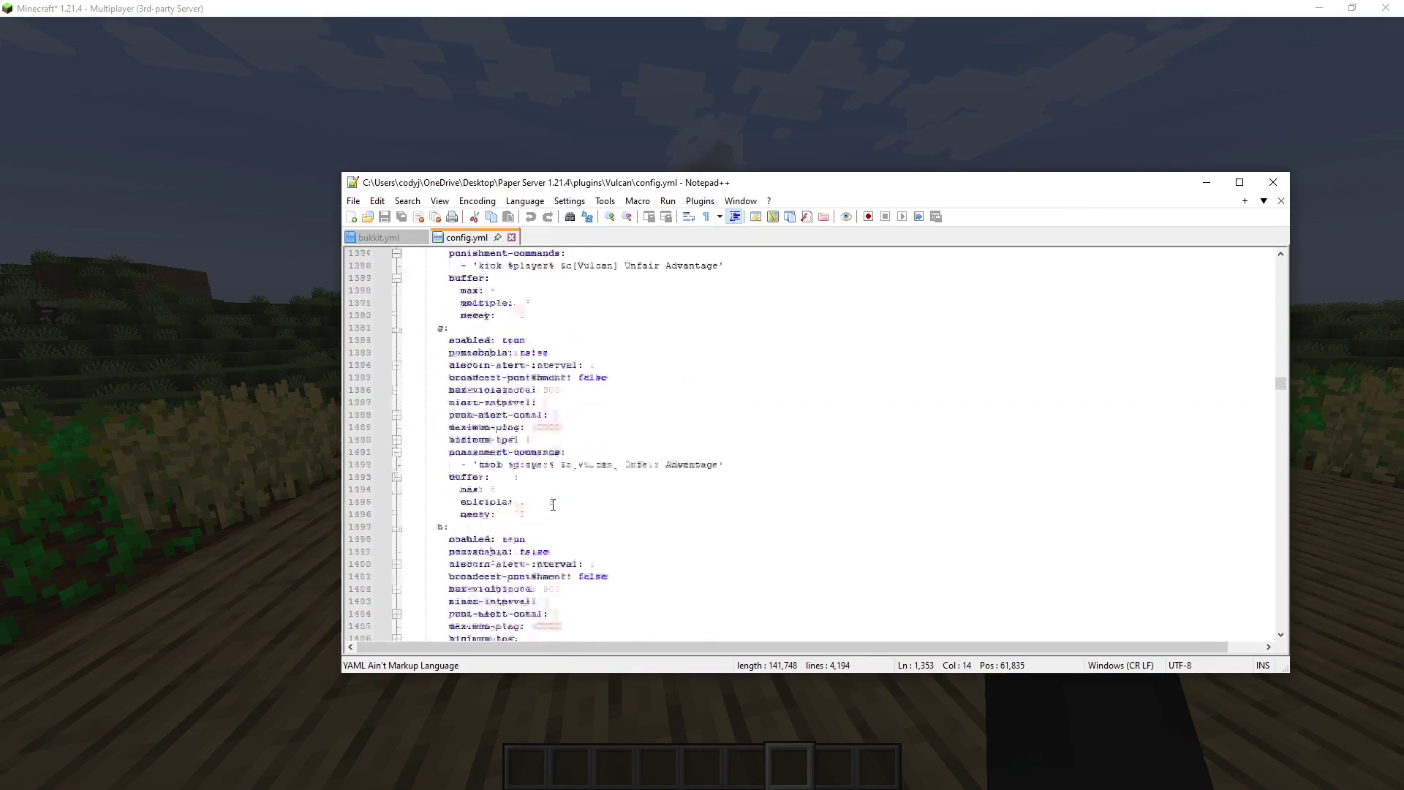
# Step: Back in Minecraft, switch to third-person view and walk forward on the farm
pyautogui.hotkey('alt', 'Tab')
pyautogui.press('F5')
pyautogui.press('F5')
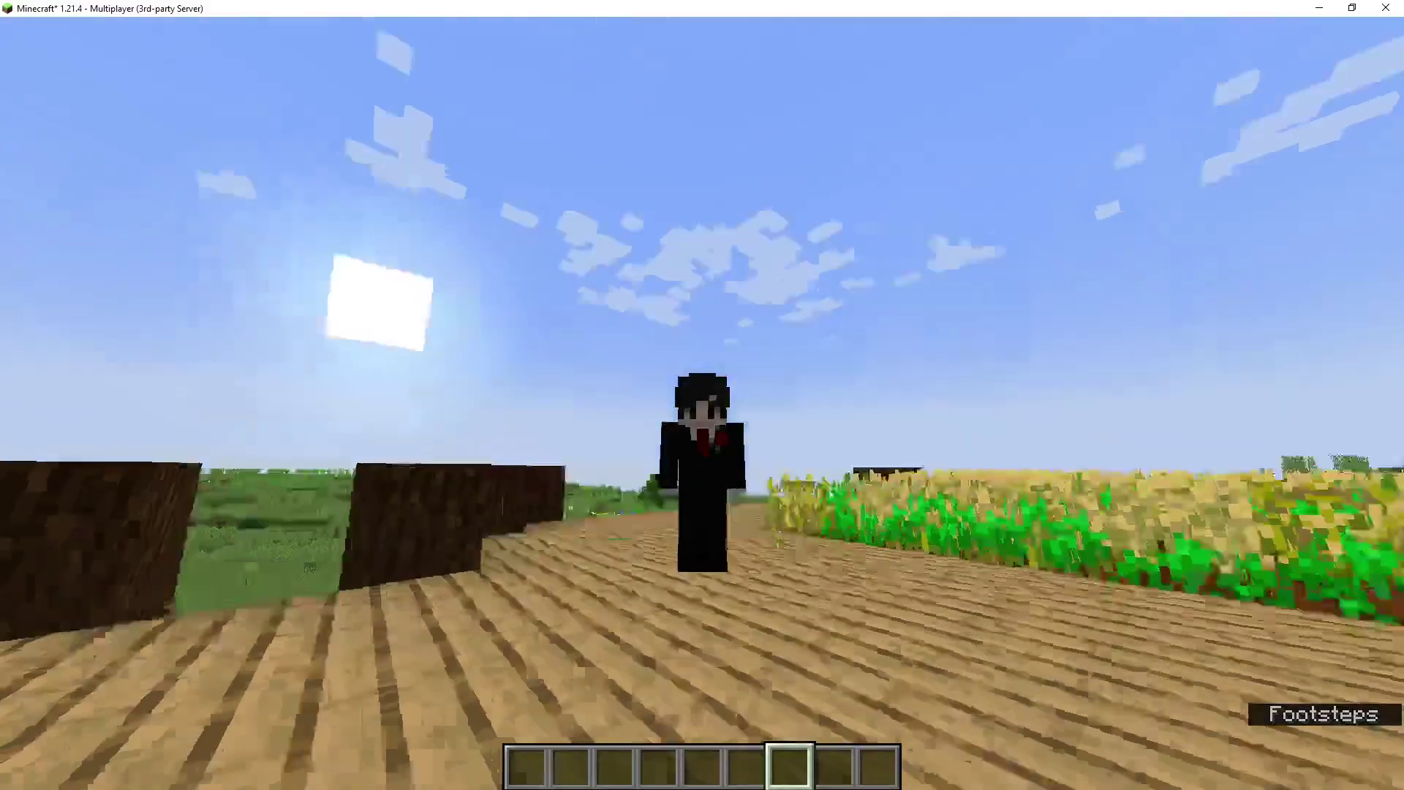
pyautogui.press('w')
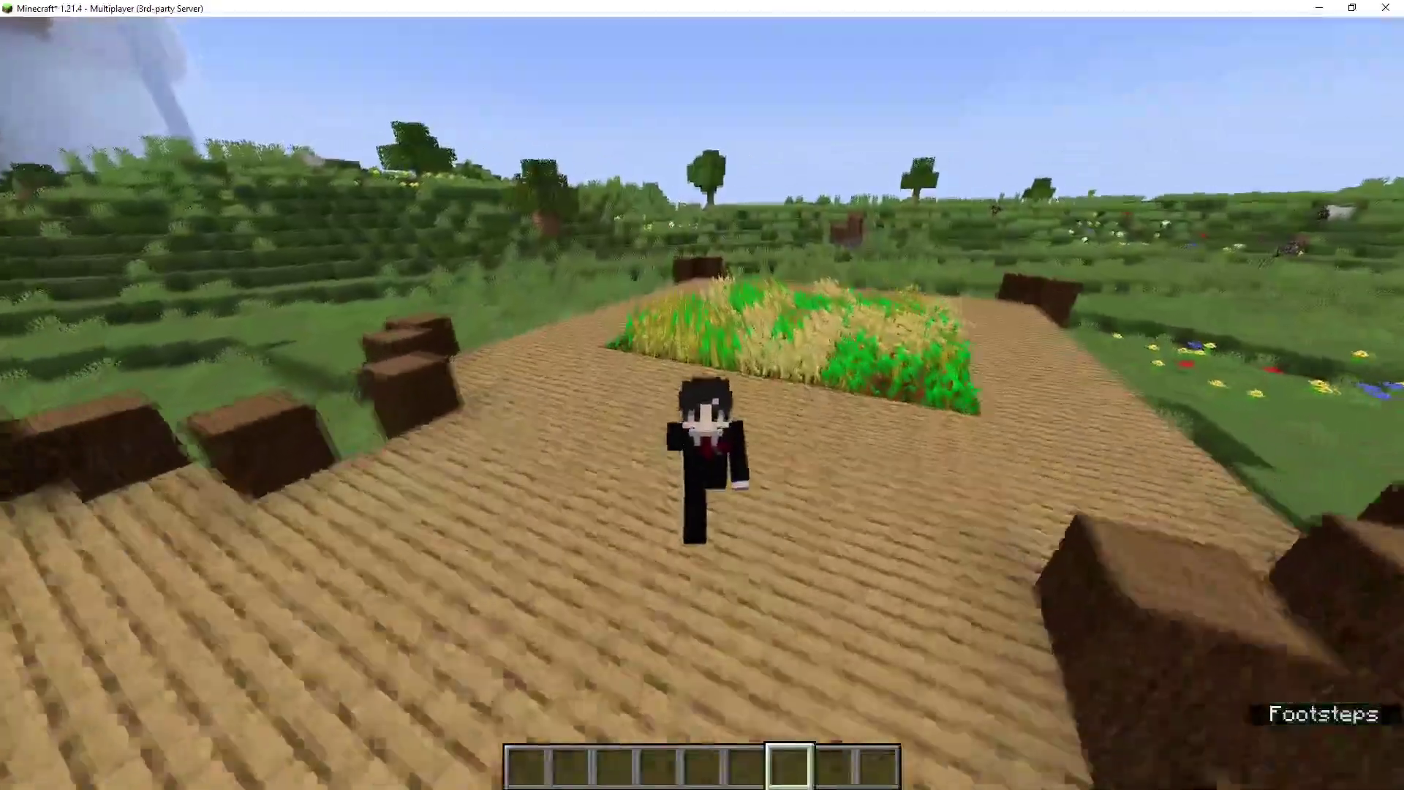